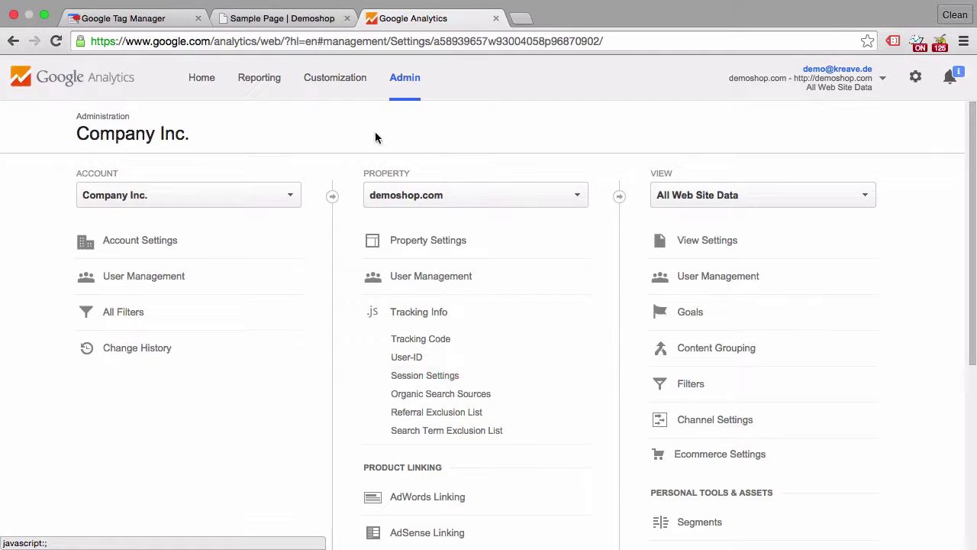
- Open the demoshop.com Tracking Code page under Tracking Info
{"action": "left_click", "coordinate": [371, 329]}
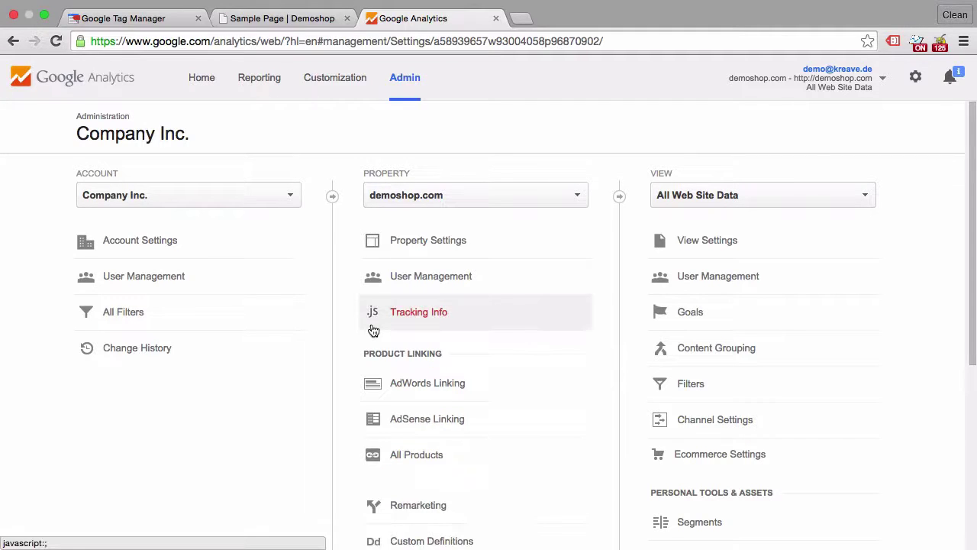
{"action": "left_click", "coordinate": [373, 330]}
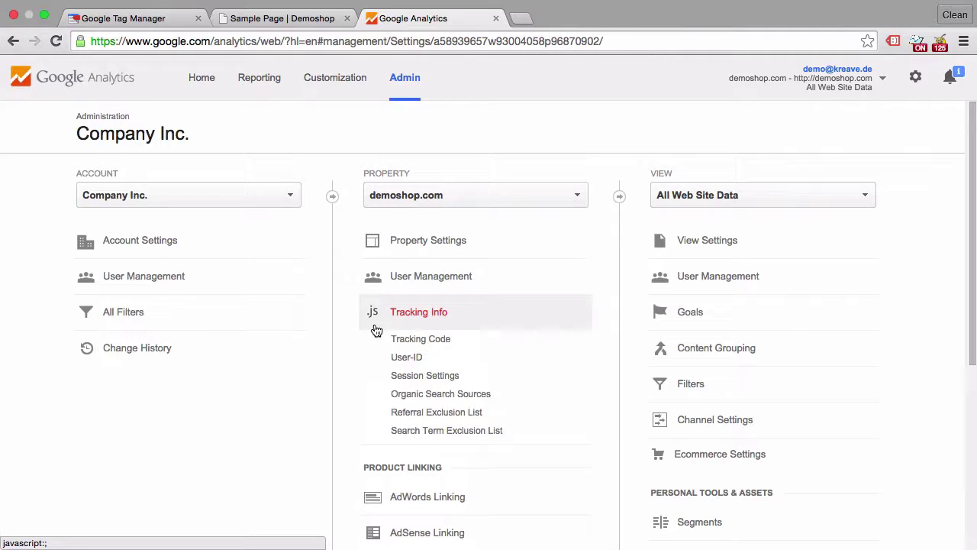
{"action": "left_click", "coordinate": [408, 346]}
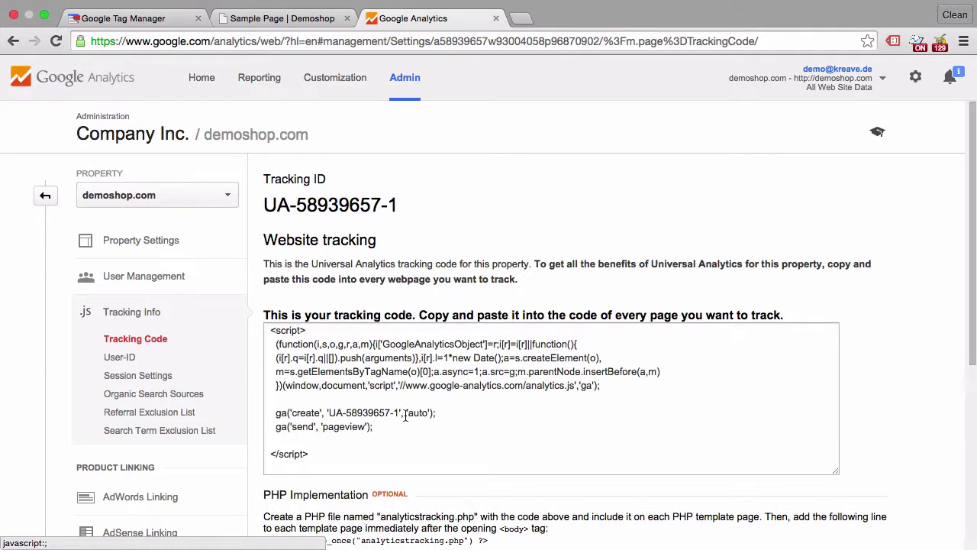
- Select the entire UA-58939657-1 tracking script and copy it
{"action": "scroll", "coordinate": [405, 416], "scroll_direction": "down", "scroll_amount": 1}
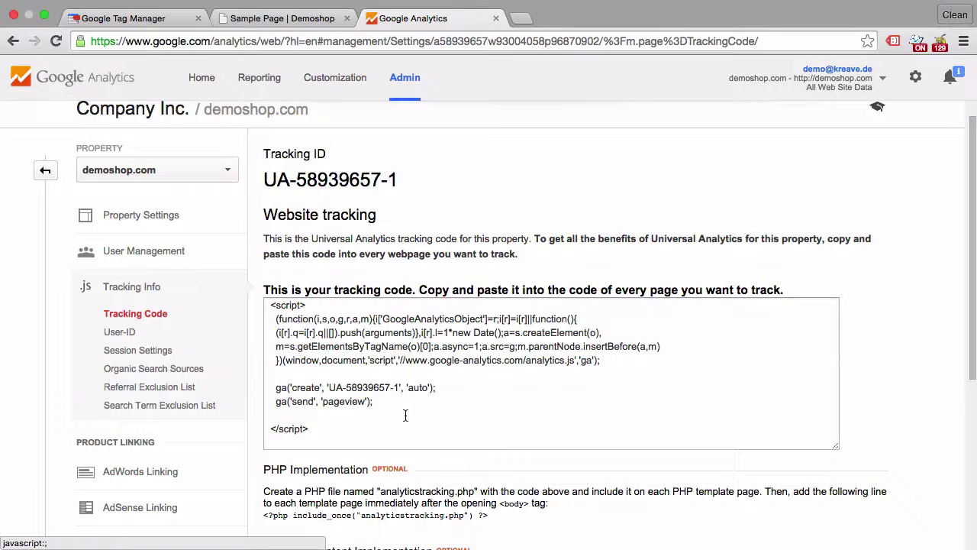
{"action": "left_click", "coordinate": [405, 416]}
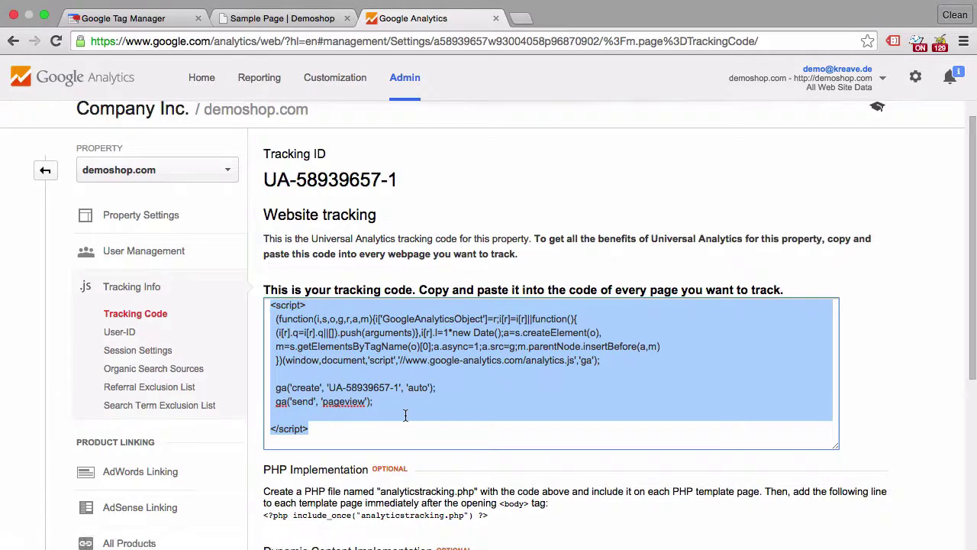
{"action": "right_click", "coordinate": [405, 416]}
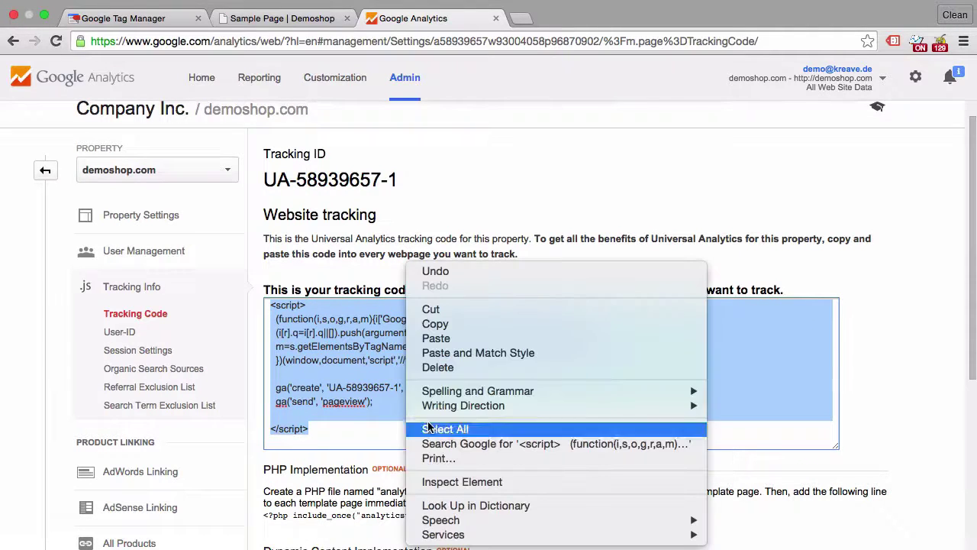
{"action": "left_click", "coordinate": [455, 325]}
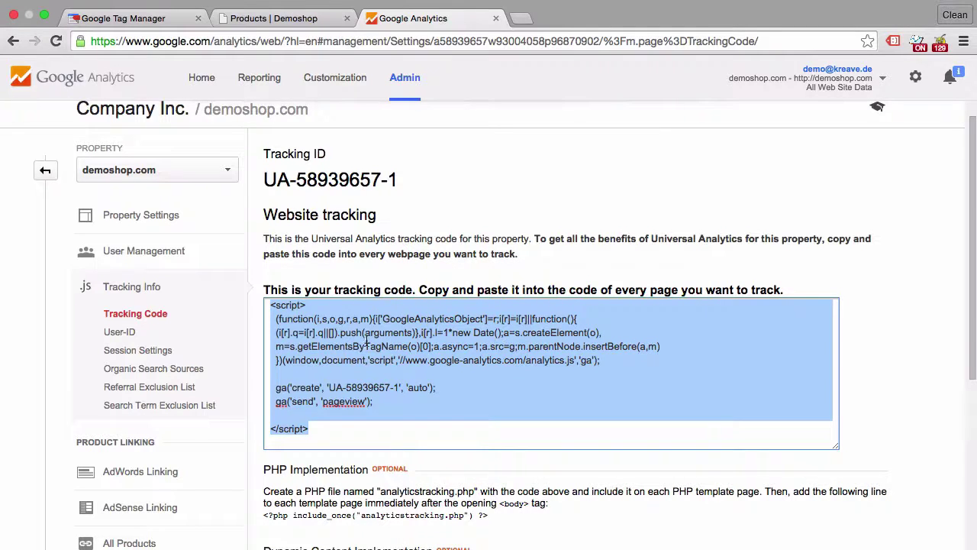
- From the Demoshop storefront tab, load the site's /wp-admin dashboard
{"action": "left_click", "coordinate": [254, 19]}
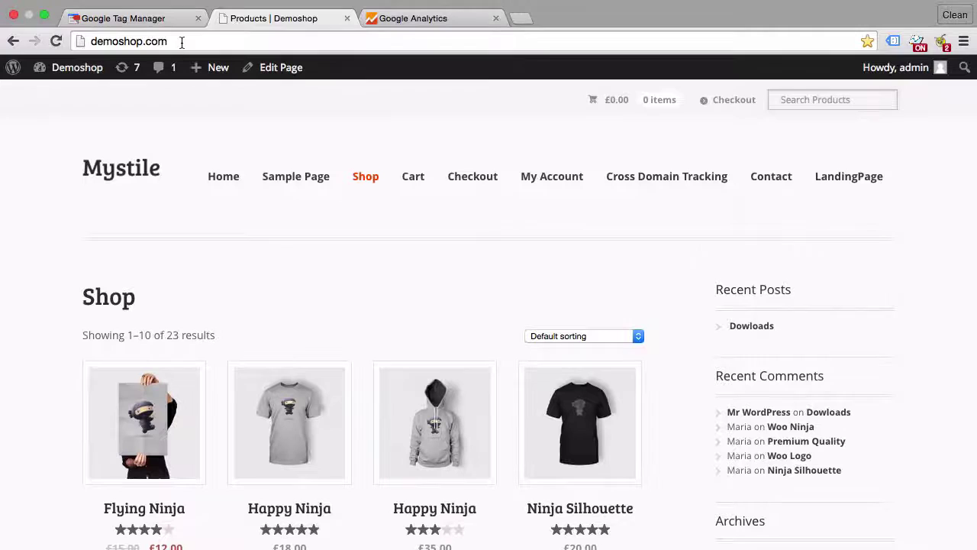
{"action": "left_click", "coordinate": [181, 43]}
{"action": "left_click", "coordinate": [193, 43]}
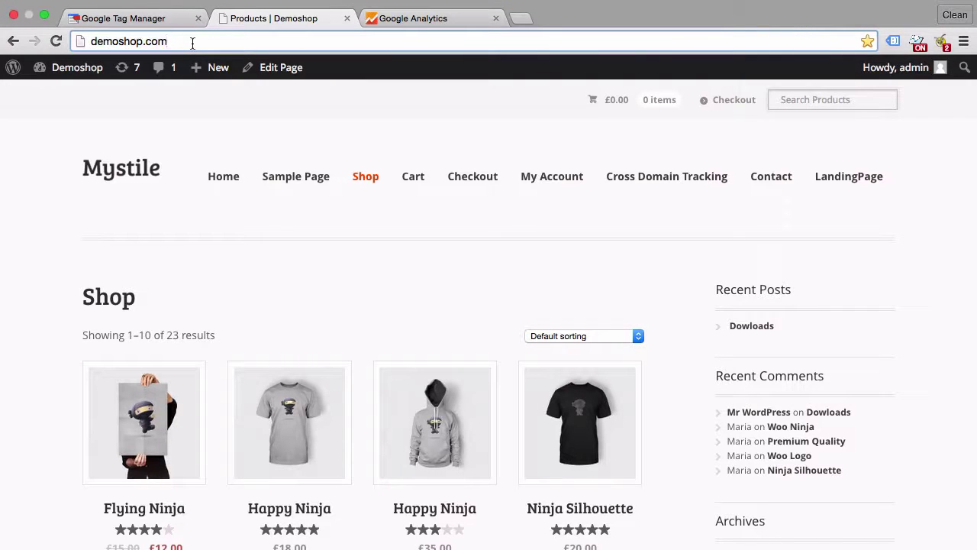
{"action": "type", "text": "/wp-admin"}
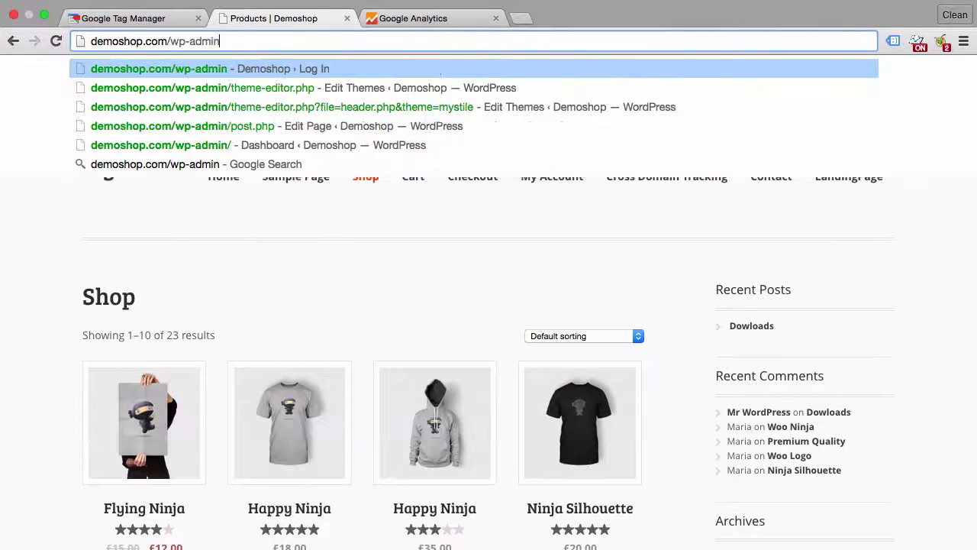
{"action": "key", "text": "alt+Return"}
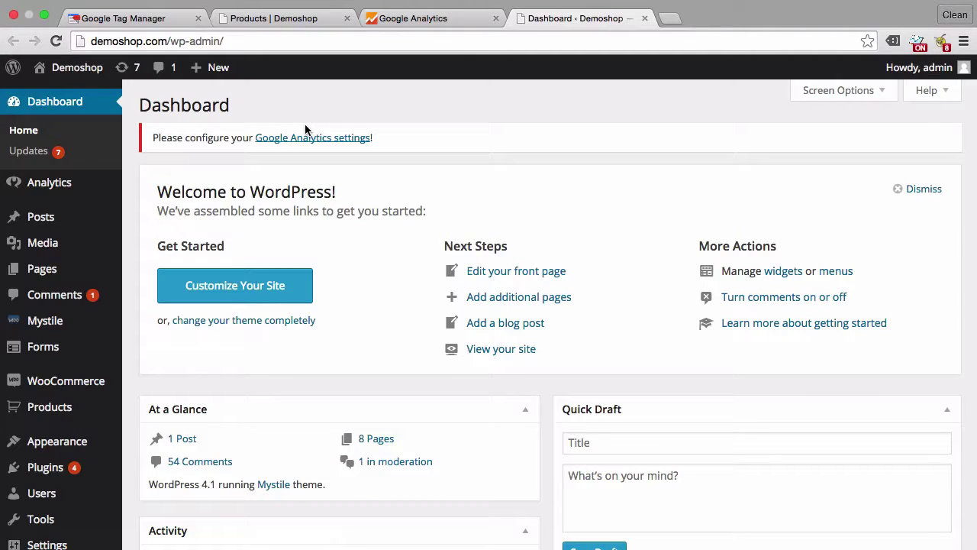
{"action": "mouse_move", "coordinate": [57, 442]}
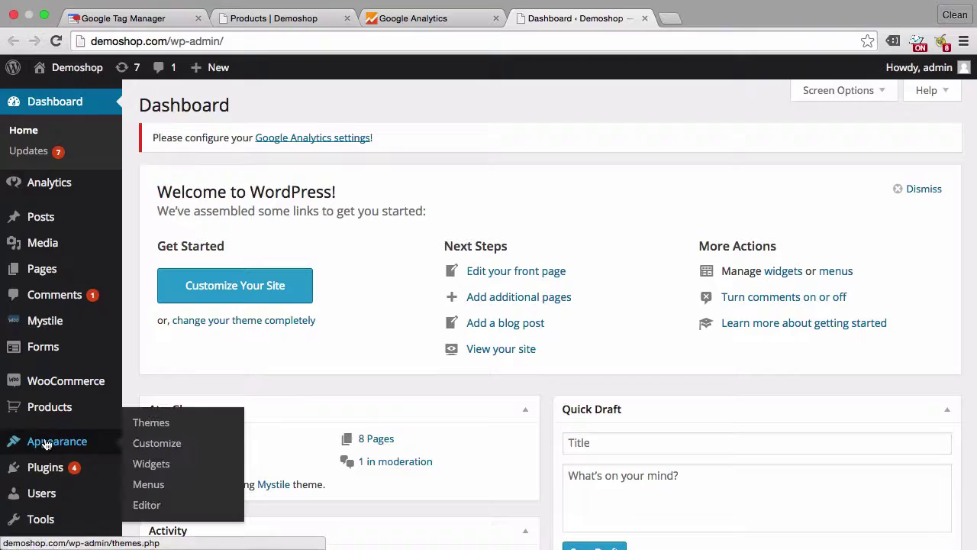
- Open the Mystile theme's header.php in the Appearance theme editor
{"action": "left_click", "coordinate": [159, 506]}
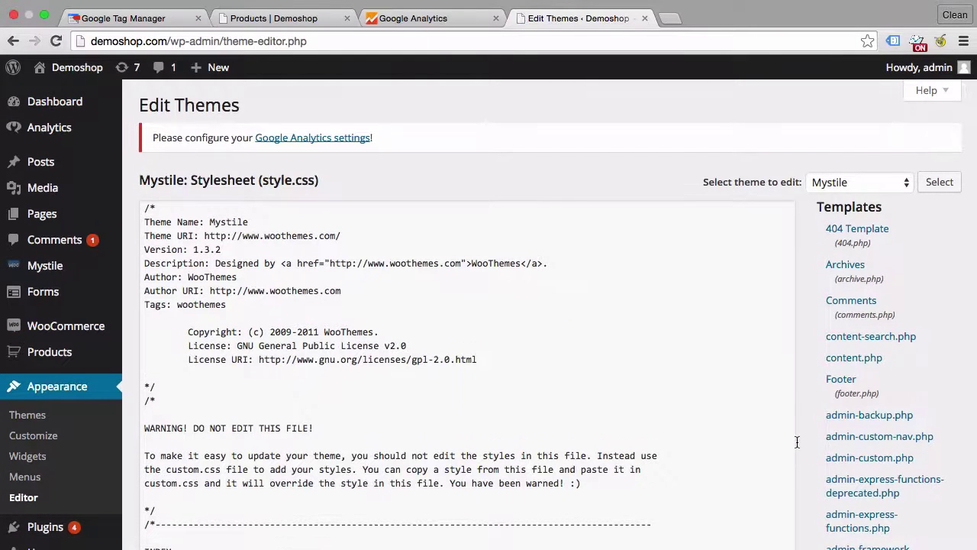
{"action": "scroll", "coordinate": [802, 441], "scroll_direction": "down", "scroll_amount": 5}
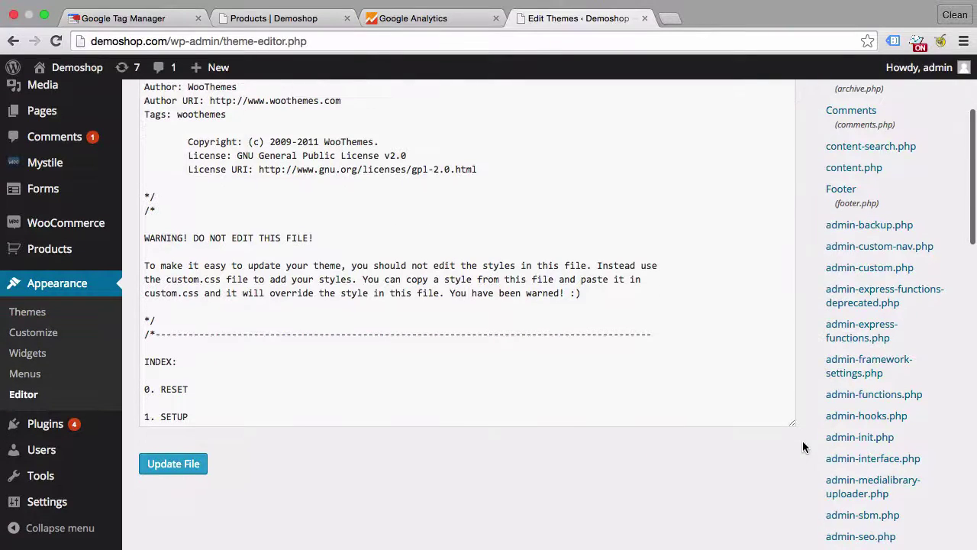
{"action": "scroll", "coordinate": [802, 443], "scroll_direction": "down", "scroll_amount": 3}
{"action": "scroll", "coordinate": [802, 442], "scroll_direction": "down", "scroll_amount": 4}
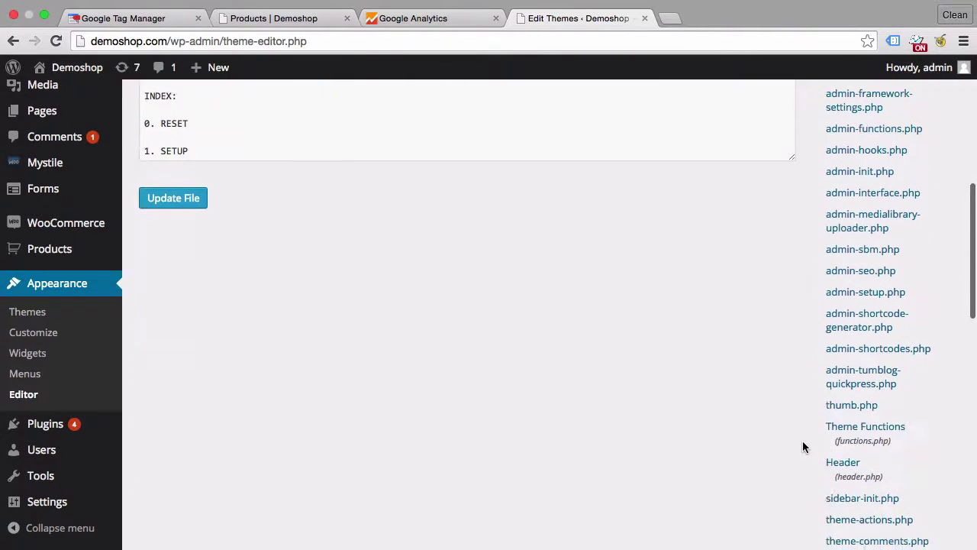
{"action": "scroll", "coordinate": [803, 447], "scroll_direction": "down", "scroll_amount": 6}
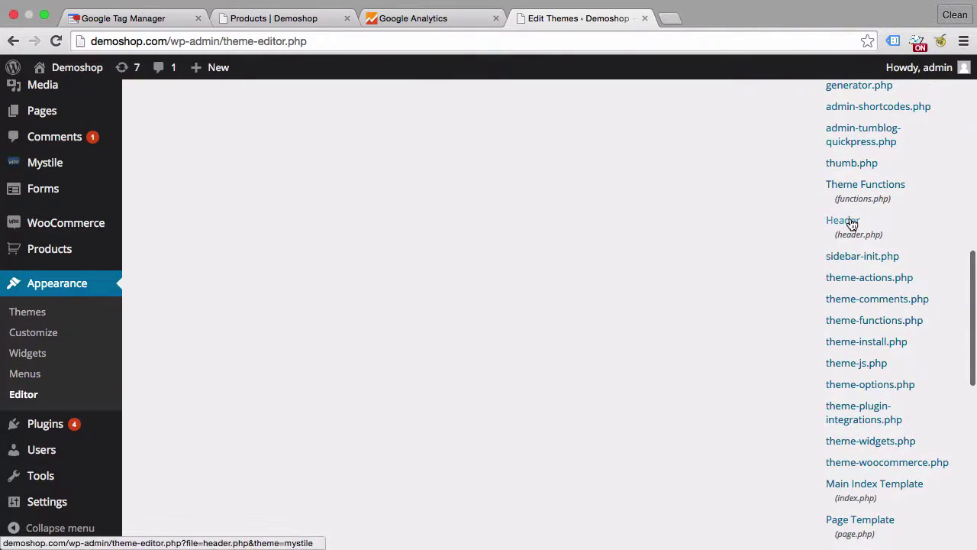
{"action": "left_click", "coordinate": [849, 222]}
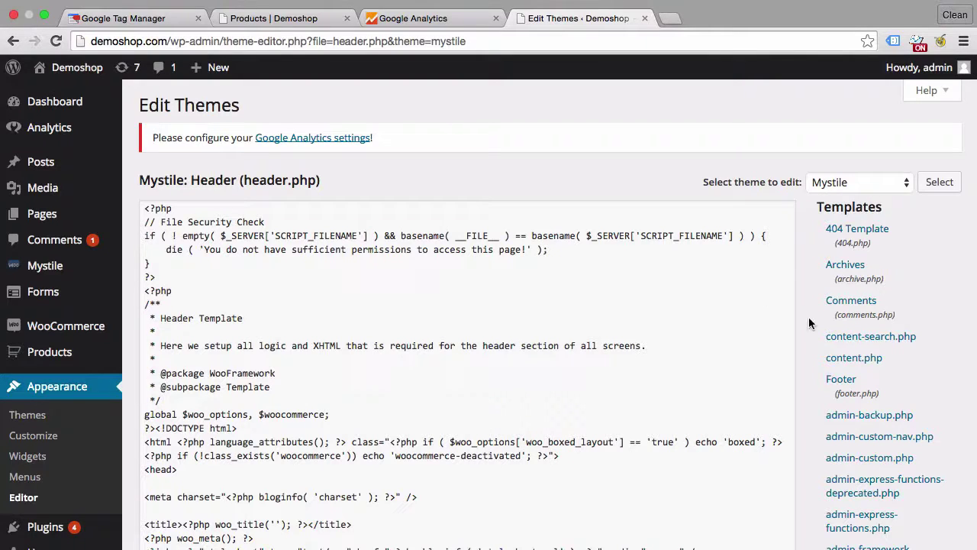
- Paste the copied tracking script just above </head>, then save header.php with Update File
{"action": "scroll", "coordinate": [806, 328], "scroll_direction": "down", "scroll_amount": 2}
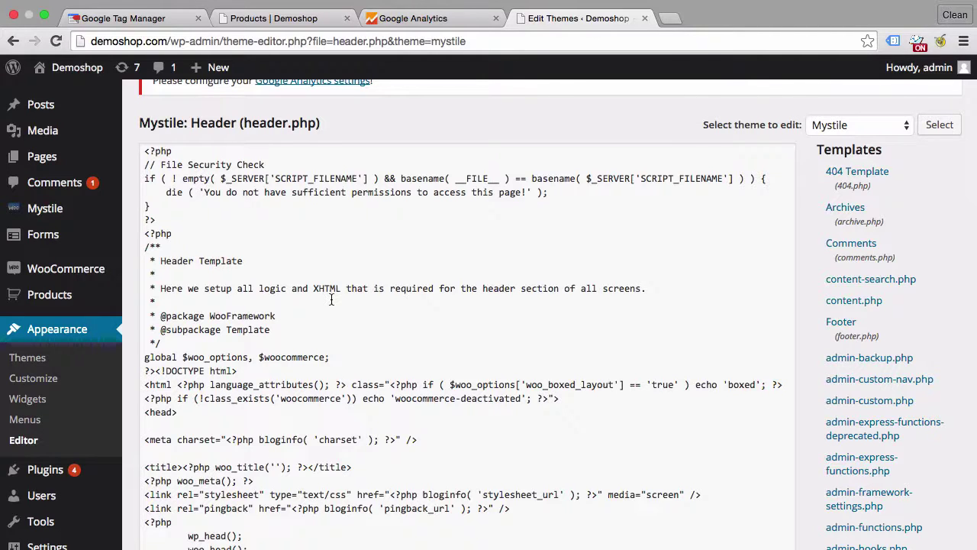
{"action": "scroll", "coordinate": [331, 300], "scroll_direction": "down", "scroll_amount": 1}
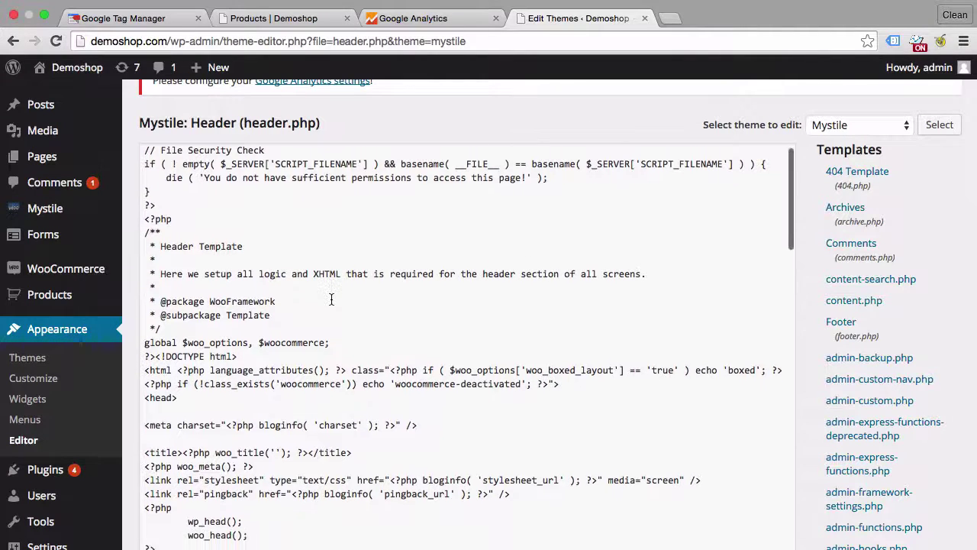
{"action": "scroll", "coordinate": [331, 300], "scroll_direction": "down", "scroll_amount": 2}
{"action": "scroll", "coordinate": [331, 300], "scroll_direction": "down", "scroll_amount": 3}
{"action": "scroll", "coordinate": [332, 300], "scroll_direction": "down", "scroll_amount": 3}
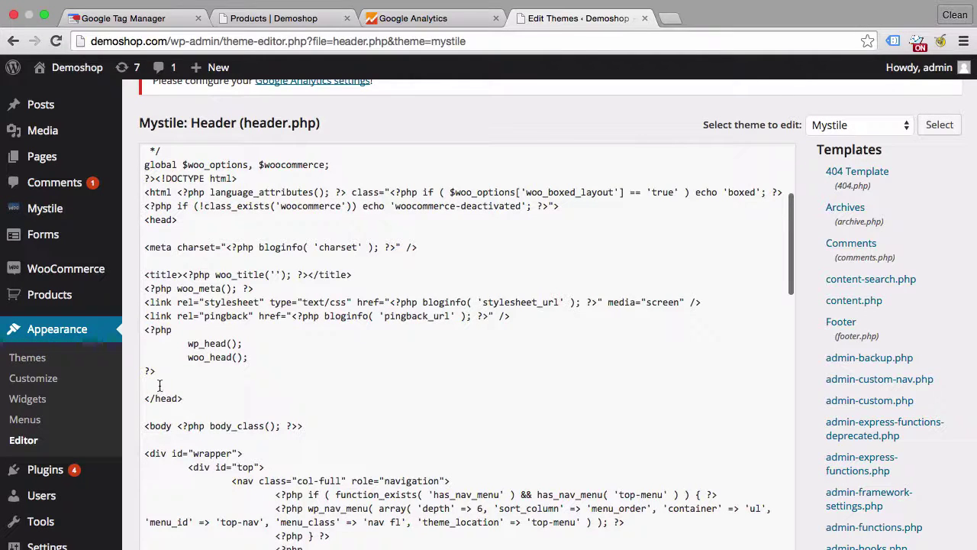
{"action": "left_click", "coordinate": [160, 385]}
{"action": "right_click", "coordinate": [159, 385]}
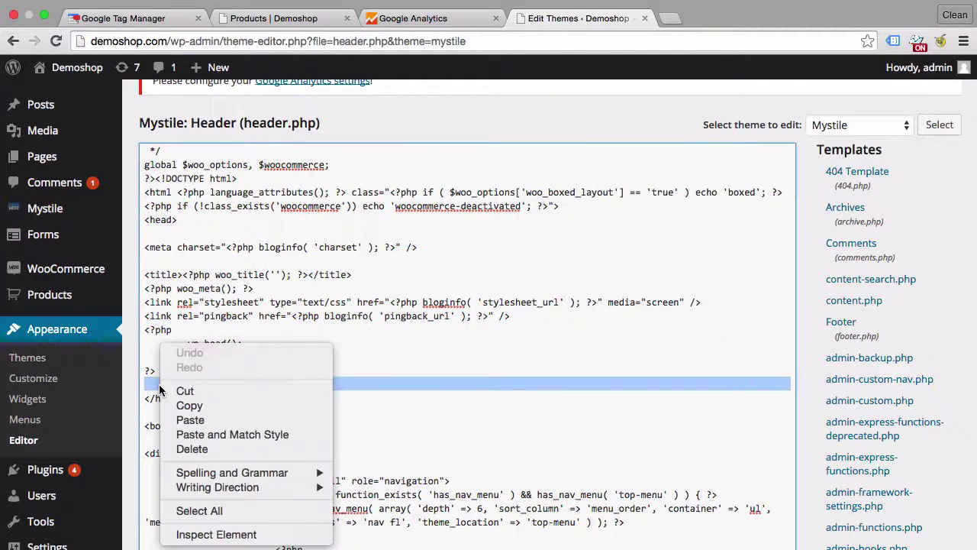
{"action": "left_click", "coordinate": [193, 419]}
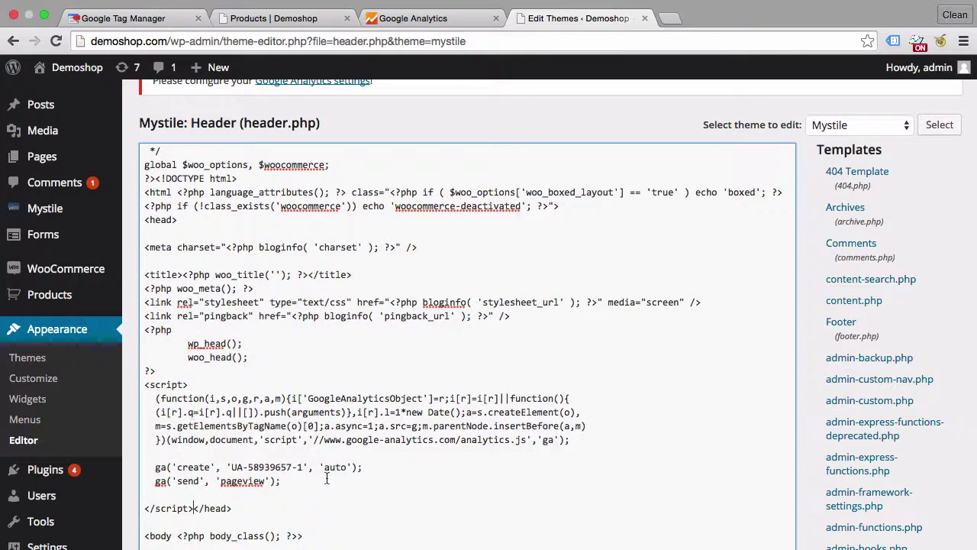
{"action": "scroll", "coordinate": [126, 420], "scroll_direction": "down", "scroll_amount": 5}
{"action": "scroll", "coordinate": [145, 418], "scroll_direction": "down", "scroll_amount": 1}
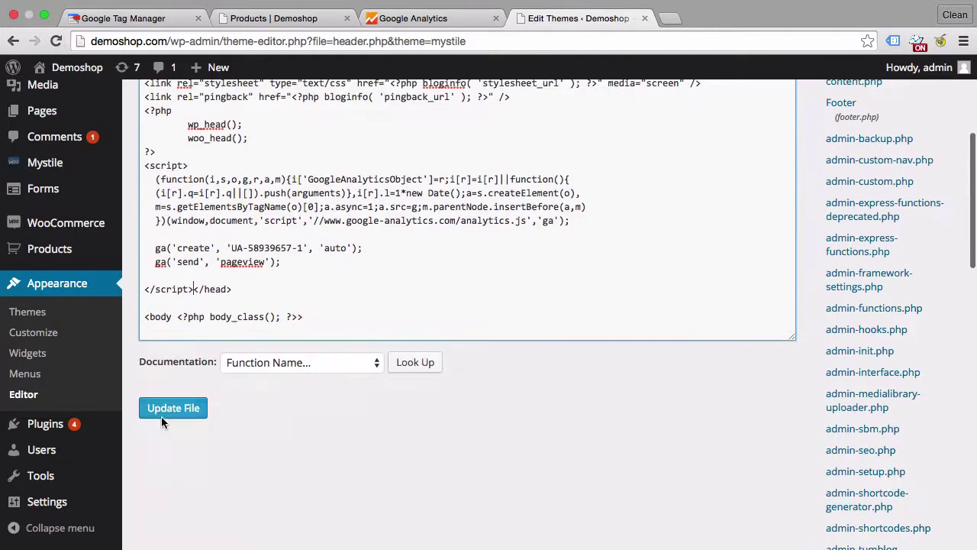
{"action": "left_click", "coordinate": [171, 417]}
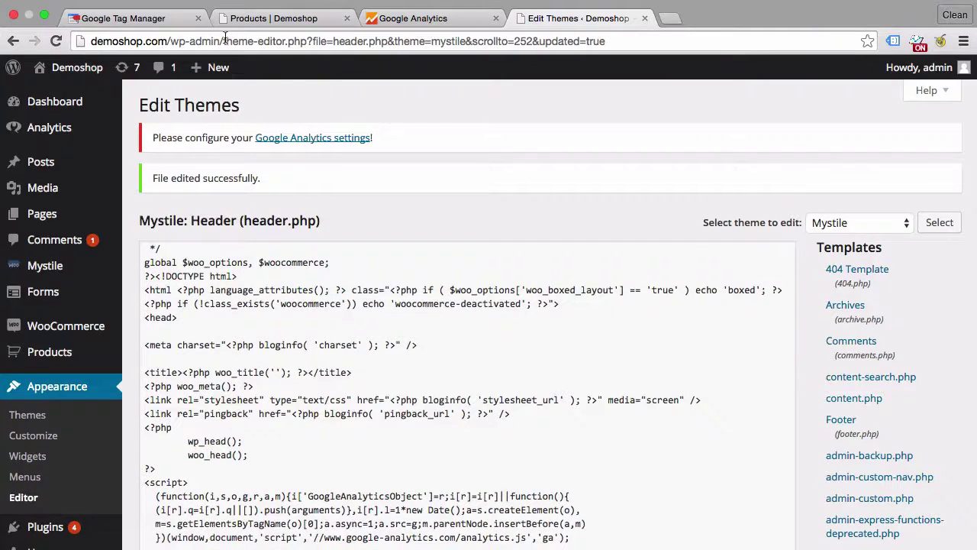
- Reload the Demoshop page and view its source, scrolling to the UA-58939657-1 script before </head>
{"action": "left_click", "coordinate": [244, 19]}
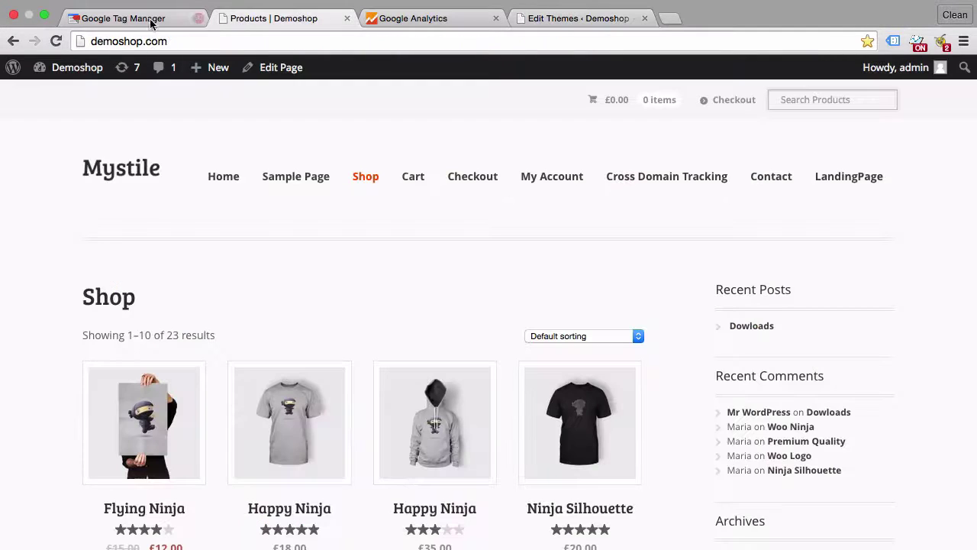
{"action": "left_click", "coordinate": [57, 42]}
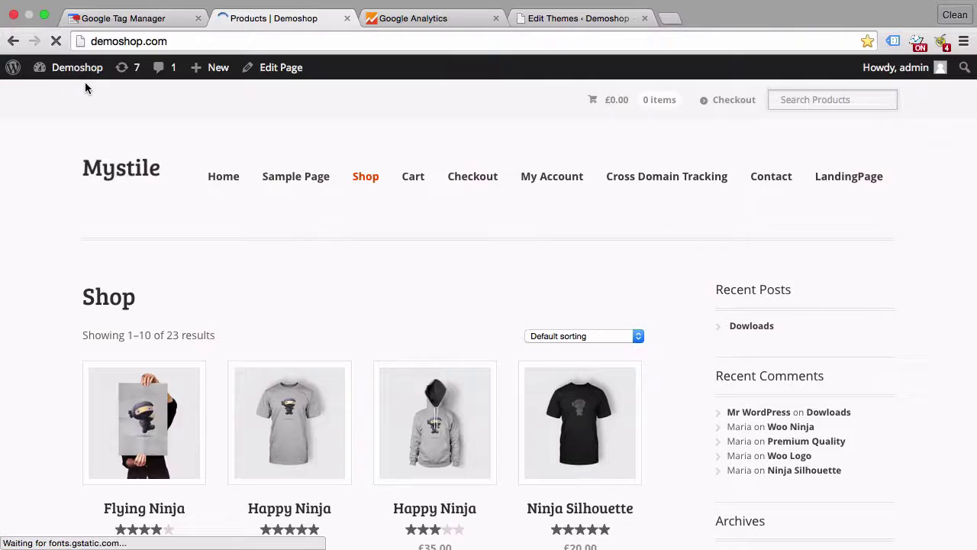
{"action": "right_click", "coordinate": [202, 145]}
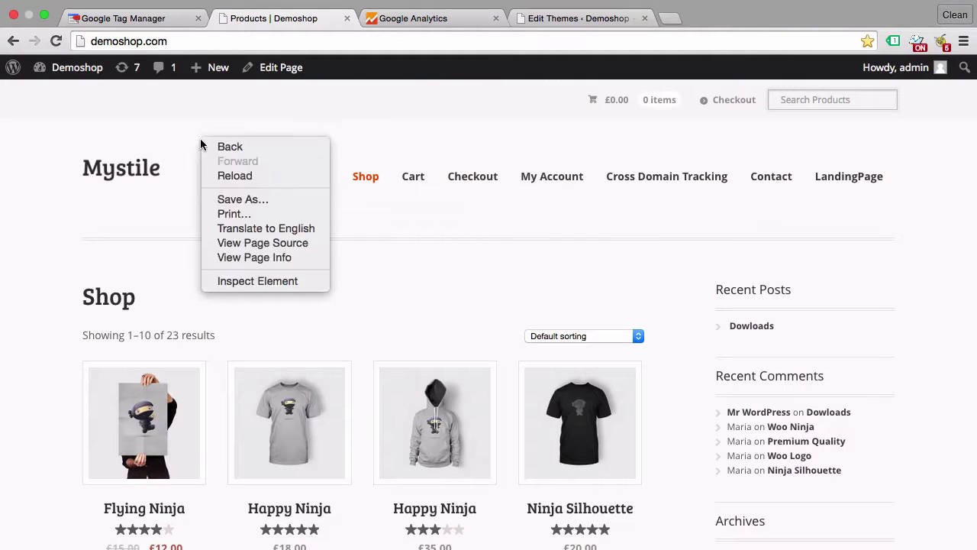
{"action": "left_click", "coordinate": [231, 242]}
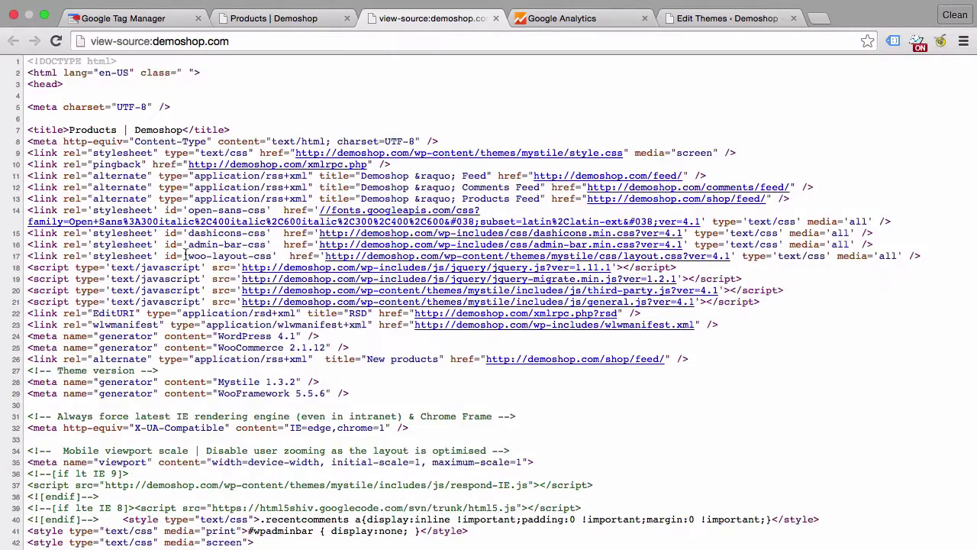
{"action": "scroll", "coordinate": [183, 258], "scroll_direction": "down", "scroll_amount": 5}
{"action": "scroll", "coordinate": [183, 258], "scroll_direction": "down", "scroll_amount": 4}
{"action": "scroll", "coordinate": [184, 258], "scroll_direction": "down", "scroll_amount": 1}
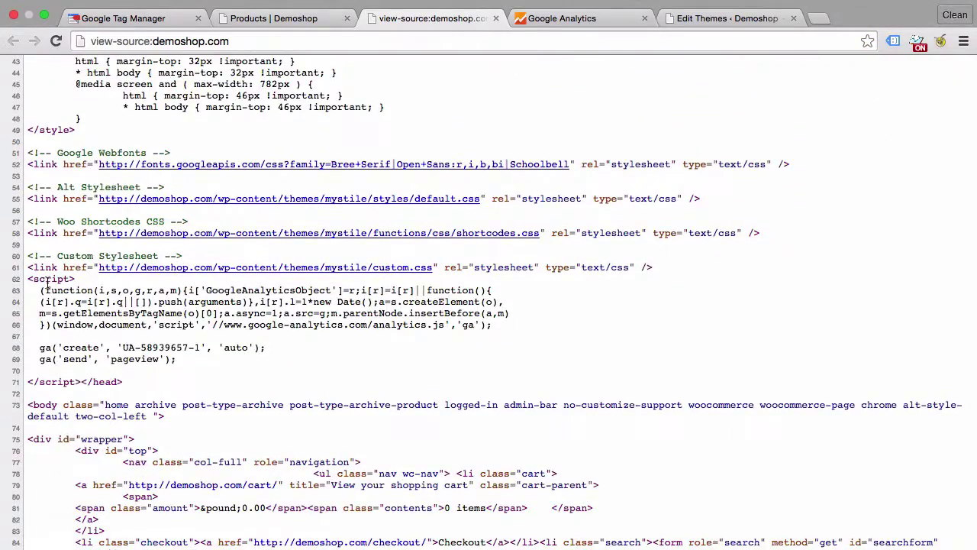
- Return to Google Analytics and open the demoshop.com Audience Overview report showing zero sessions
{"action": "left_click", "coordinate": [586, 25]}
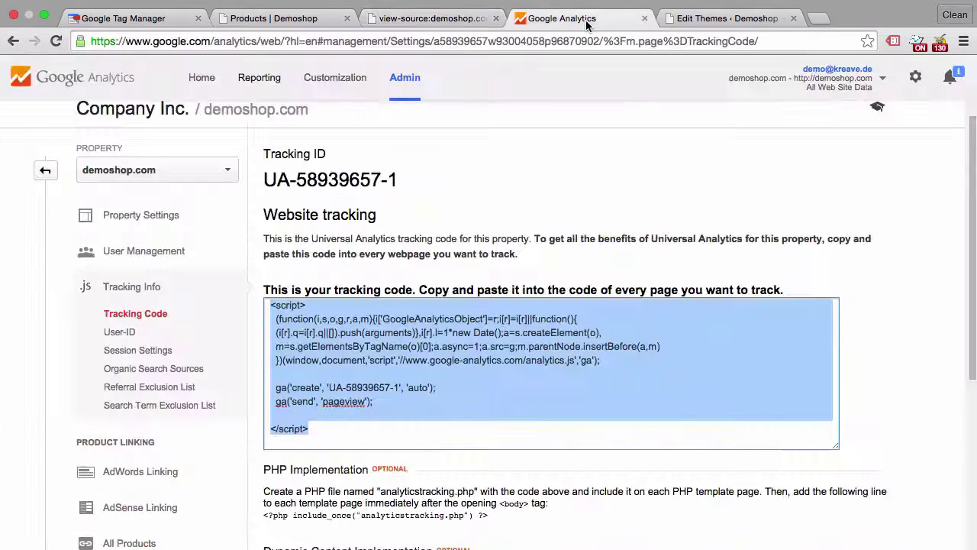
{"action": "left_click", "coordinate": [495, 192]}
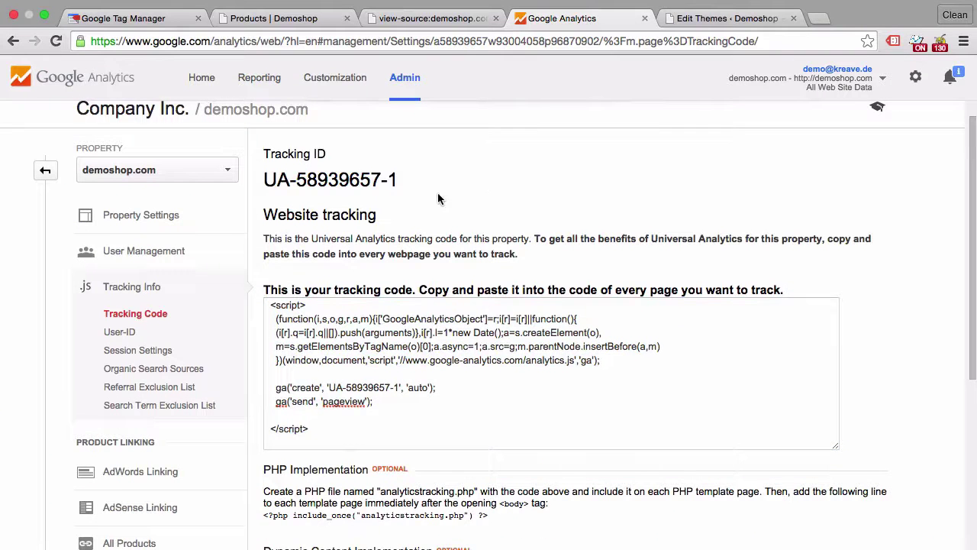
{"action": "left_click", "coordinate": [139, 319]}
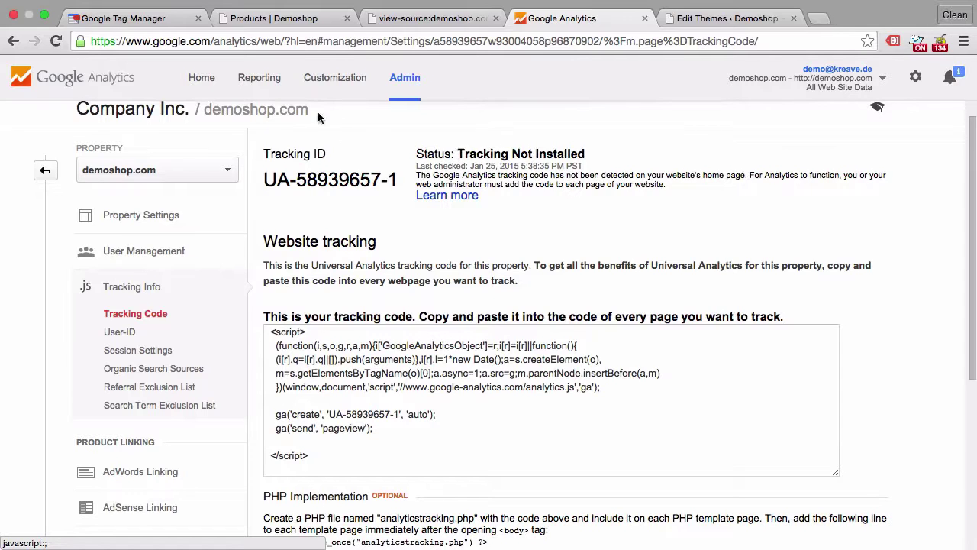
{"action": "left_click", "coordinate": [275, 90]}
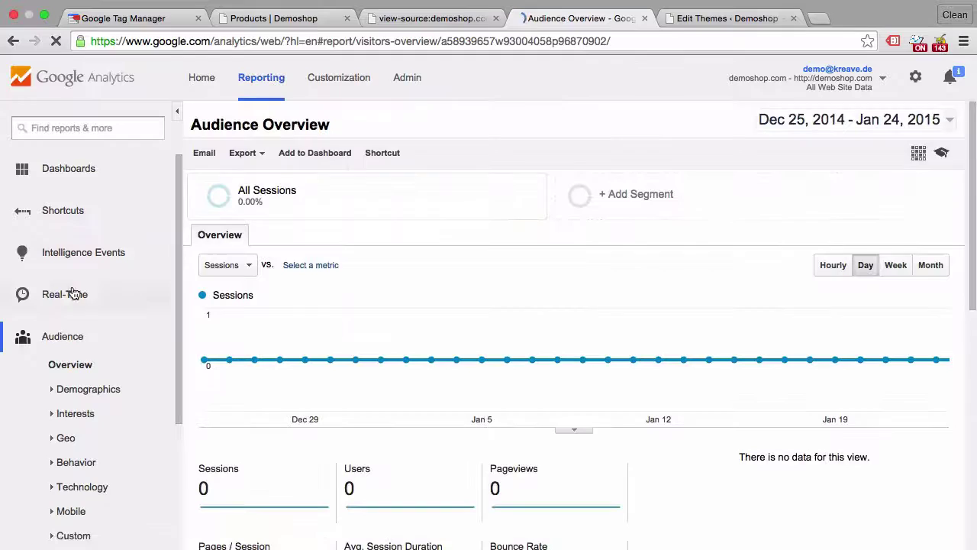
- Open Real-Time Overview, reload the Demoshop homepage, and confirm 1 active user appears
{"action": "left_click", "coordinate": [68, 294]}
{"action": "left_click", "coordinate": [65, 322]}
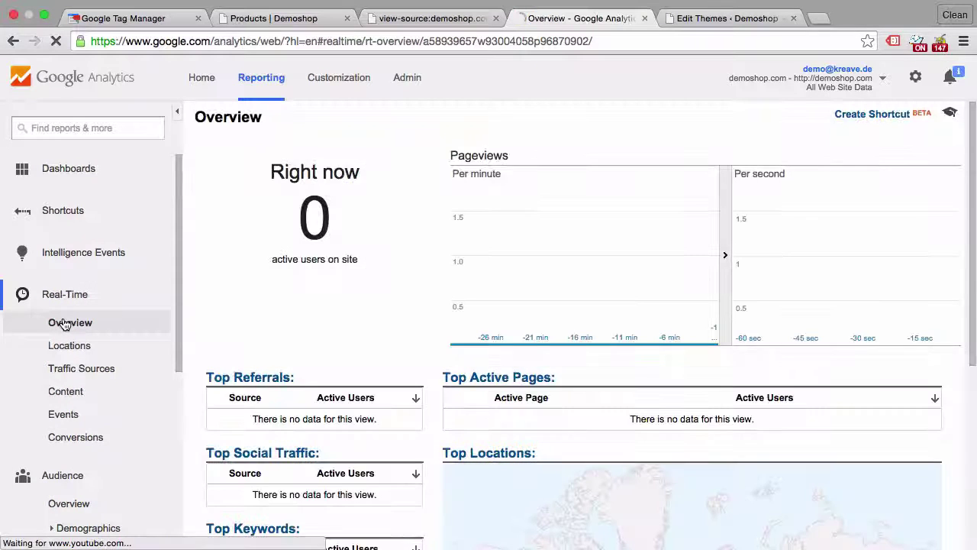
{"action": "left_click", "coordinate": [285, 23]}
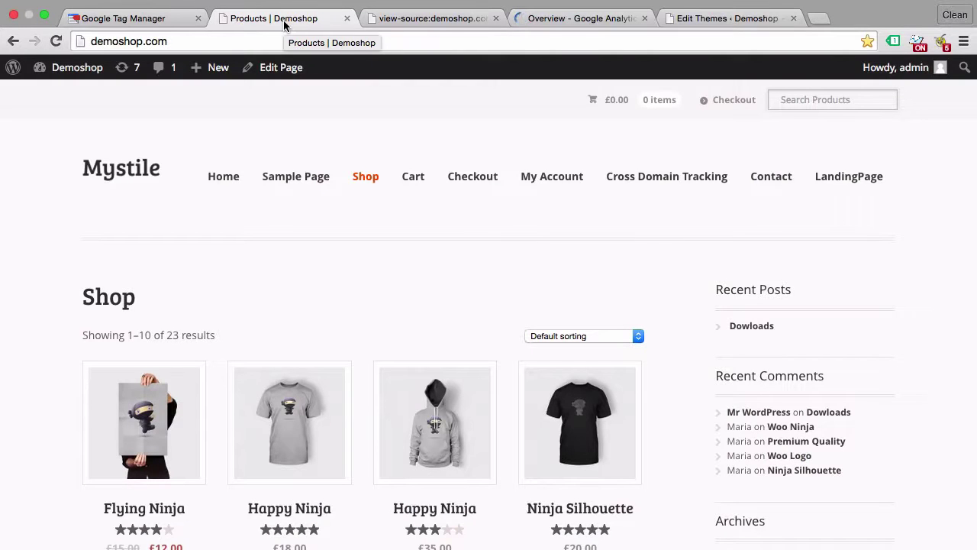
{"action": "key", "text": "ctrl+r"}
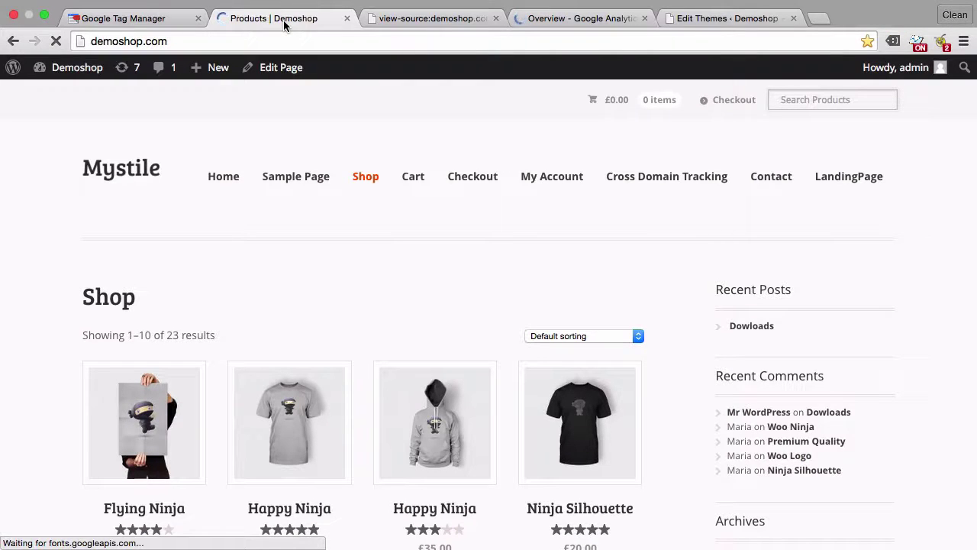
{"action": "left_click", "coordinate": [539, 21]}
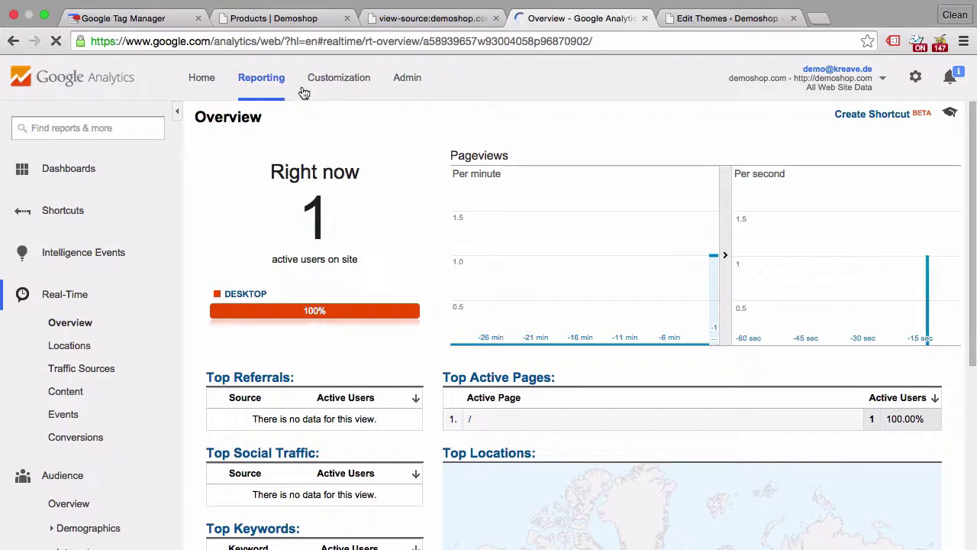
- Reopen Admin > Tracking Code for demoshop.com, then return to the Demoshop shop page
{"action": "left_click", "coordinate": [410, 89]}
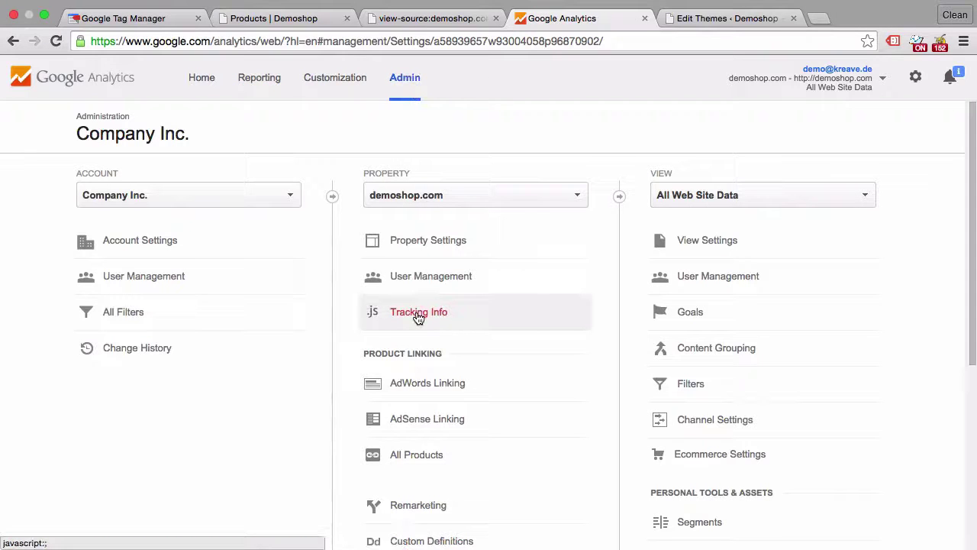
{"action": "left_click", "coordinate": [416, 313]}
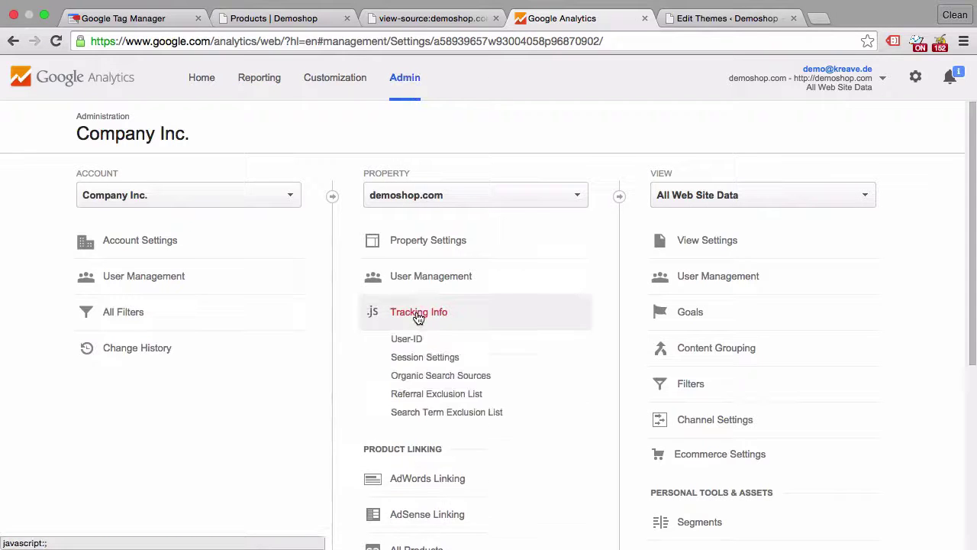
{"action": "left_click", "coordinate": [422, 340]}
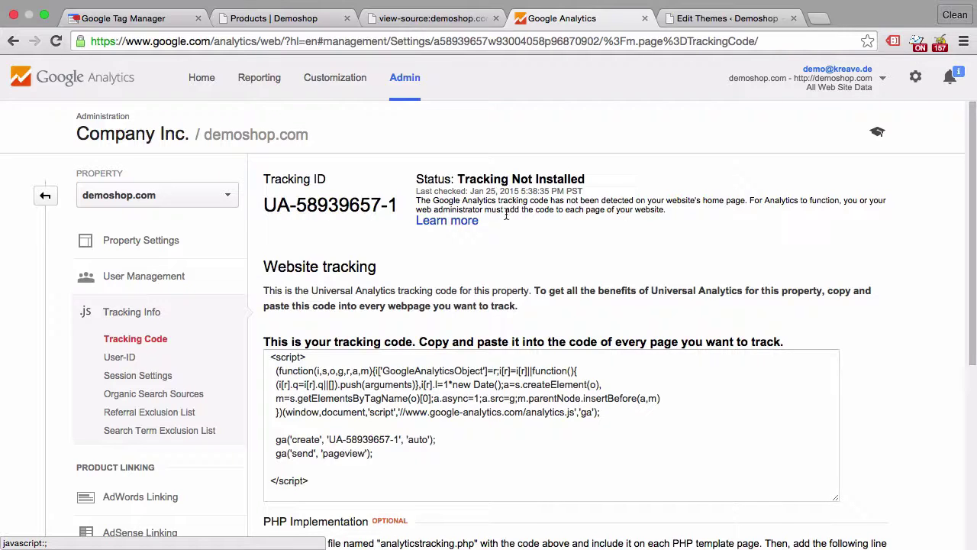
{"action": "left_click", "coordinate": [359, 412]}
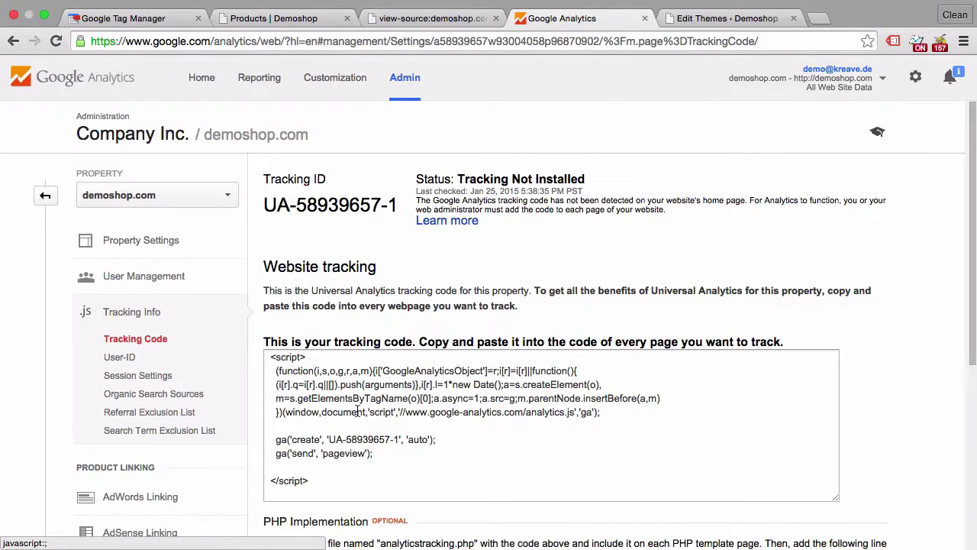
{"action": "left_click", "coordinate": [304, 21]}
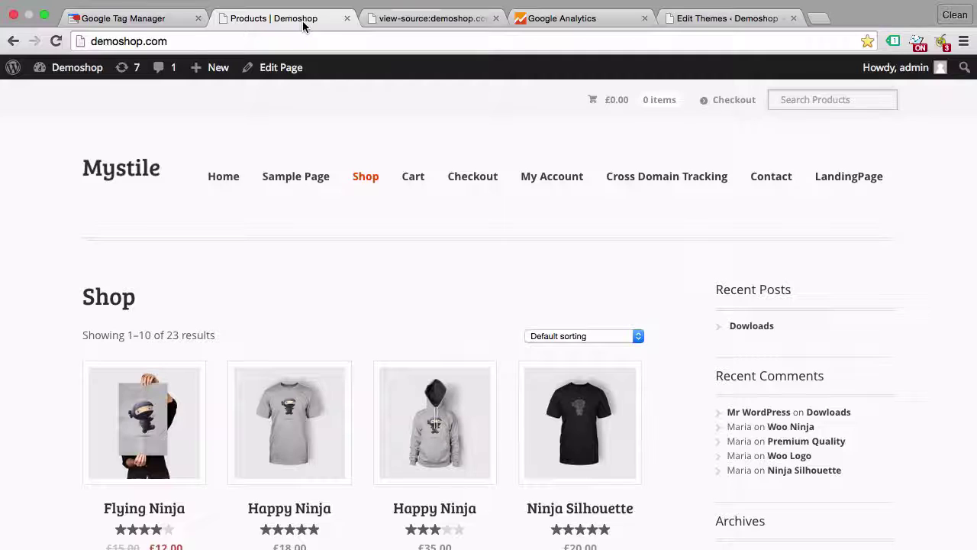
- In the view-source:demoshop.com tab, locate the UA-58939657-1 script above </head>
{"action": "left_click", "coordinate": [390, 20]}
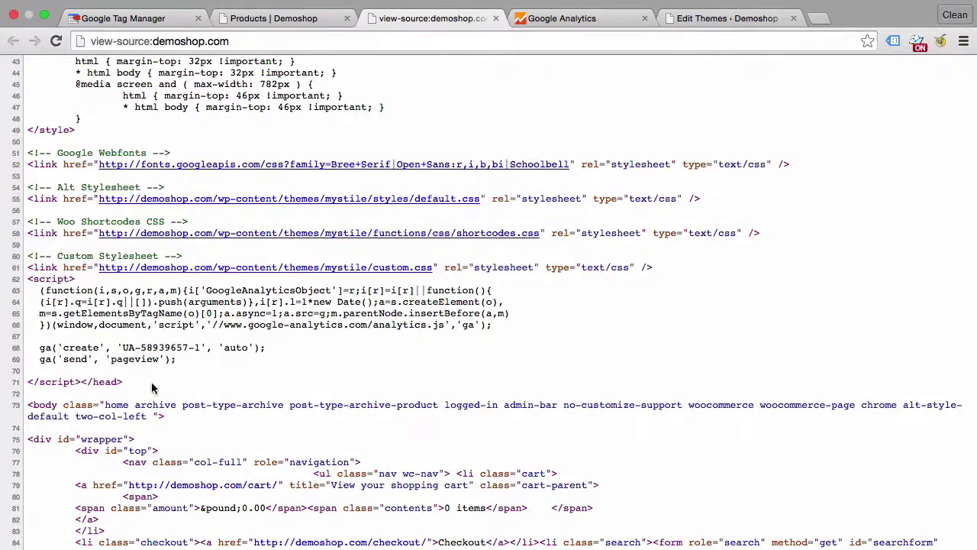
{"action": "scroll", "coordinate": [134, 372], "scroll_direction": "up", "scroll_amount": 10}
{"action": "scroll", "coordinate": [133, 372], "scroll_direction": "up", "scroll_amount": 5}
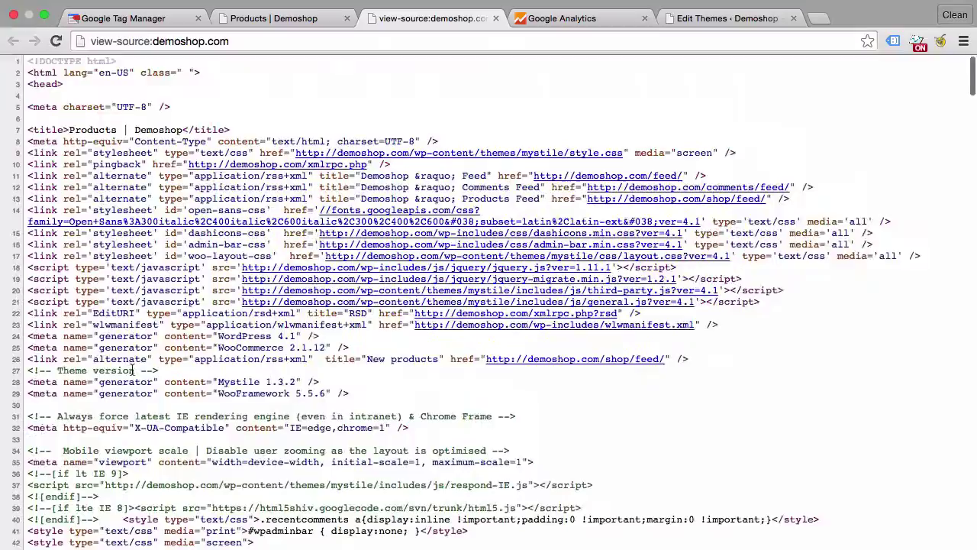
{"action": "scroll", "coordinate": [134, 372], "scroll_direction": "down", "scroll_amount": 1}
{"action": "scroll", "coordinate": [133, 372], "scroll_direction": "down", "scroll_amount": 1}
{"action": "scroll", "coordinate": [134, 371], "scroll_direction": "down", "scroll_amount": 15}
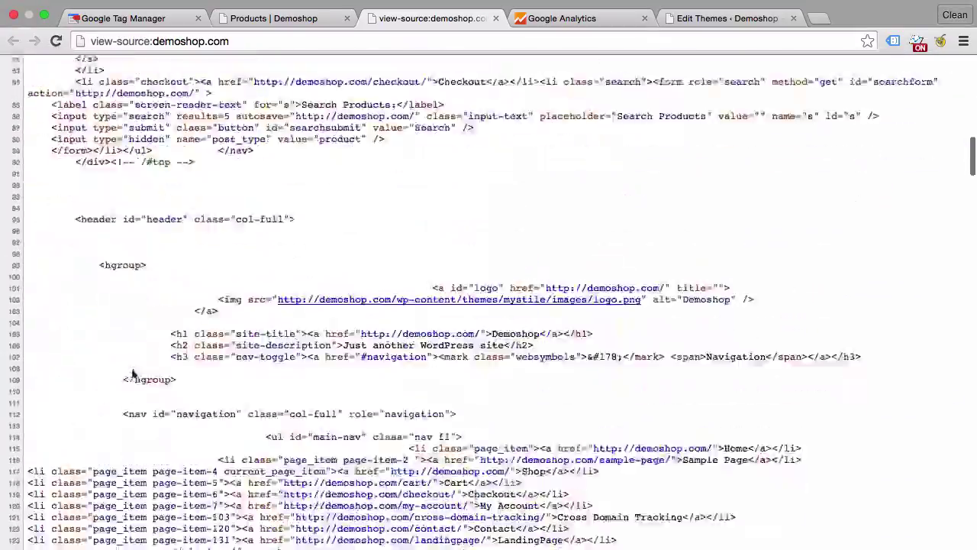
{"action": "scroll", "coordinate": [131, 372], "scroll_direction": "down", "scroll_amount": 10}
{"action": "scroll", "coordinate": [131, 372], "scroll_direction": "down", "scroll_amount": 5}
{"action": "scroll", "coordinate": [132, 372], "scroll_direction": "down", "scroll_amount": 10}
{"action": "scroll", "coordinate": [131, 372], "scroll_direction": "down", "scroll_amount": 10}
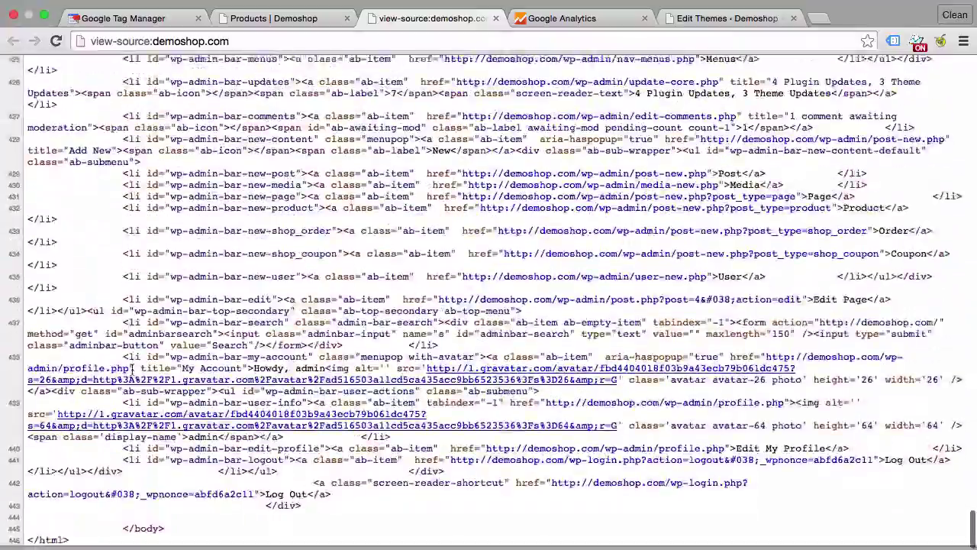
{"action": "scroll", "coordinate": [131, 358], "scroll_direction": "down", "scroll_amount": 3}
{"action": "scroll", "coordinate": [131, 358], "scroll_direction": "up", "scroll_amount": 5}
{"action": "scroll", "coordinate": [132, 358], "scroll_direction": "up", "scroll_amount": 10}
{"action": "scroll", "coordinate": [132, 336], "scroll_direction": "up", "scroll_amount": 5}
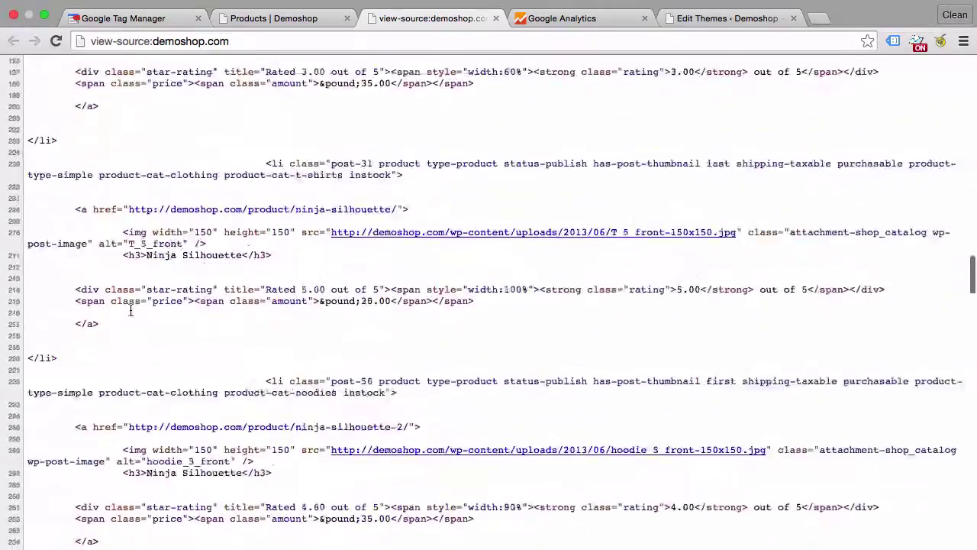
{"action": "scroll", "coordinate": [131, 315], "scroll_direction": "up", "scroll_amount": 10}
{"action": "scroll", "coordinate": [132, 314], "scroll_direction": "up", "scroll_amount": 10}
{"action": "scroll", "coordinate": [131, 309], "scroll_direction": "up", "scroll_amount": 5}
{"action": "scroll", "coordinate": [131, 304], "scroll_direction": "up", "scroll_amount": 3}
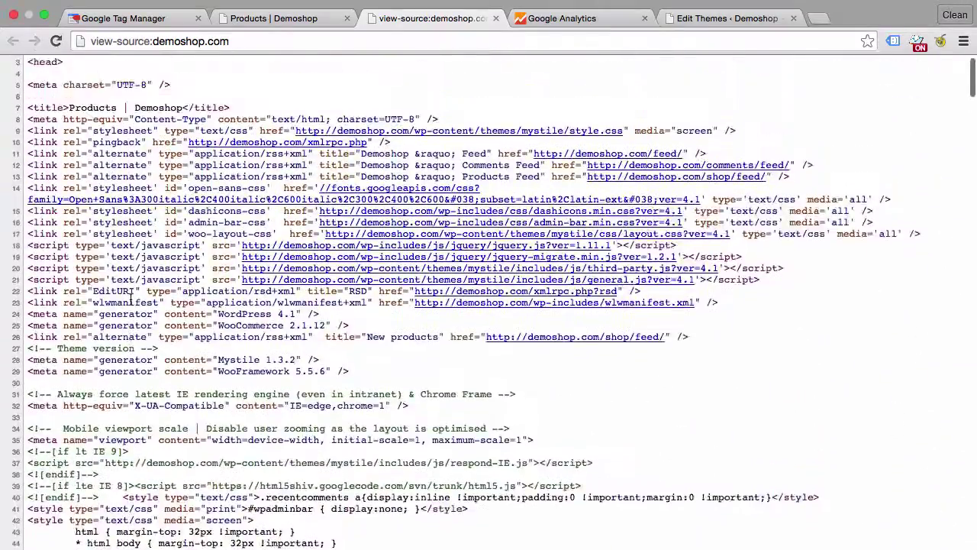
{"action": "scroll", "coordinate": [131, 300], "scroll_direction": "up", "scroll_amount": 1}
{"action": "scroll", "coordinate": [131, 298], "scroll_direction": "down", "scroll_amount": 3}
{"action": "scroll", "coordinate": [131, 298], "scroll_direction": "up", "scroll_amount": 2}
{"action": "scroll", "coordinate": [132, 297], "scroll_direction": "up", "scroll_amount": 2}
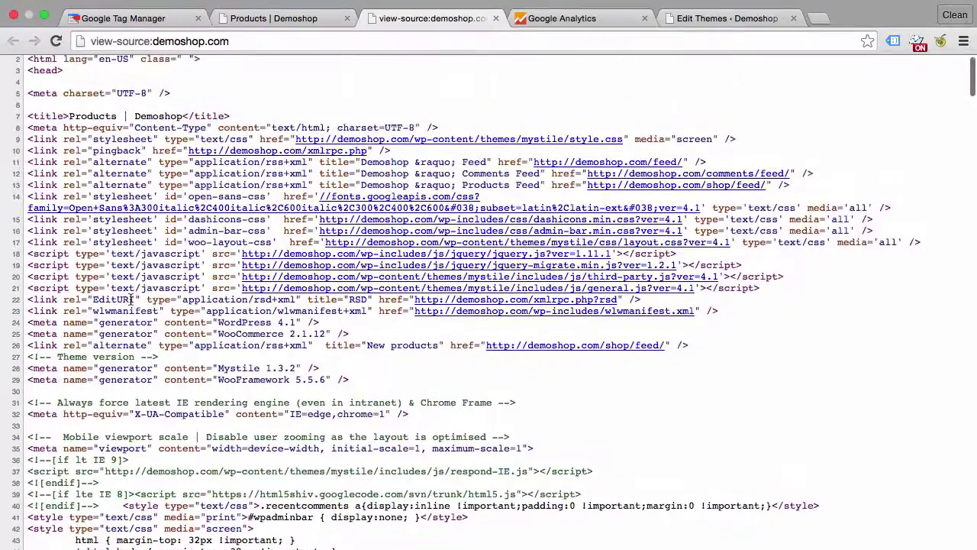
{"action": "scroll", "coordinate": [131, 298], "scroll_direction": "up", "scroll_amount": 1}
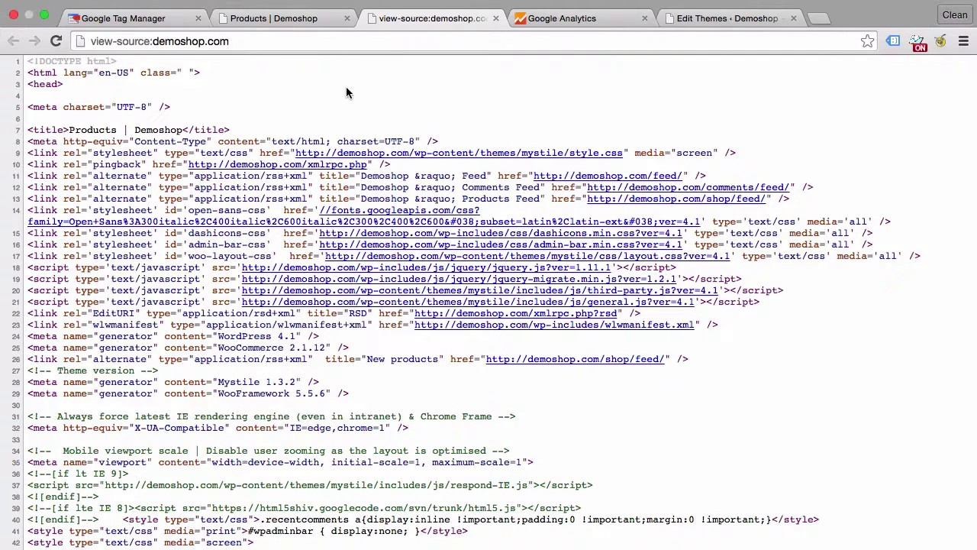
{"action": "scroll", "coordinate": [346, 90], "scroll_direction": "down", "scroll_amount": 10}
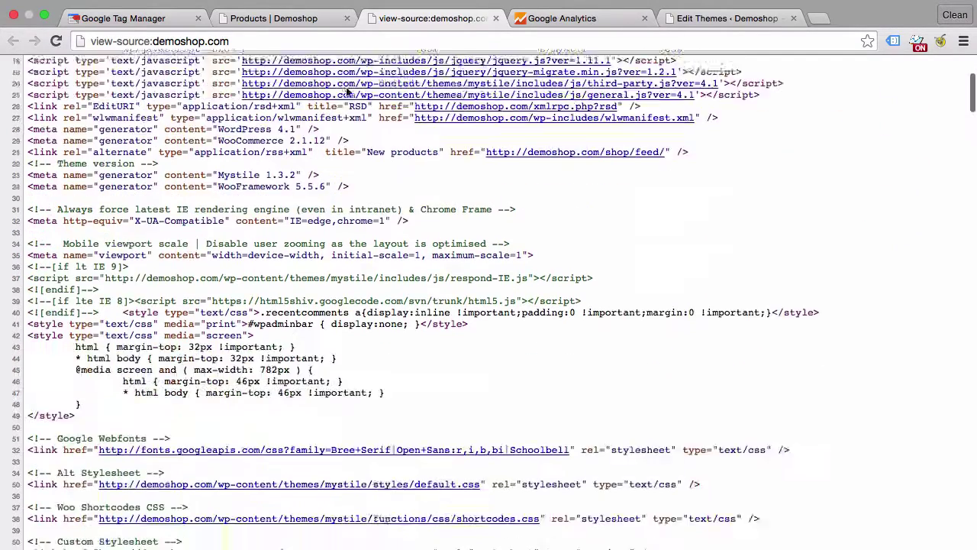
{"action": "scroll", "coordinate": [346, 90], "scroll_direction": "down", "scroll_amount": 3}
{"action": "scroll", "coordinate": [345, 90], "scroll_direction": "down", "scroll_amount": 5}
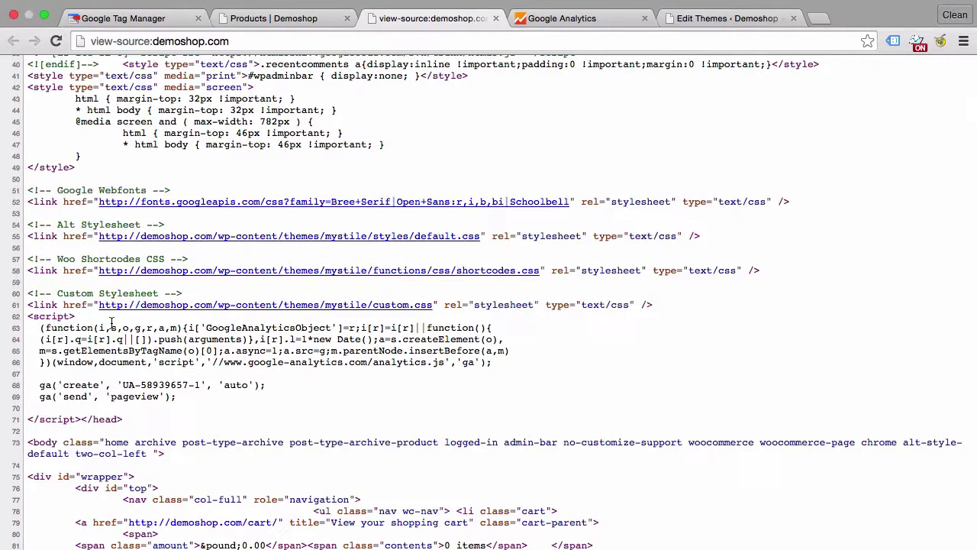
{"action": "scroll", "coordinate": [112, 321], "scroll_direction": "down", "scroll_amount": 10}
{"action": "scroll", "coordinate": [112, 321], "scroll_direction": "down", "scroll_amount": 2}
{"action": "scroll", "coordinate": [112, 321], "scroll_direction": "down", "scroll_amount": 3}
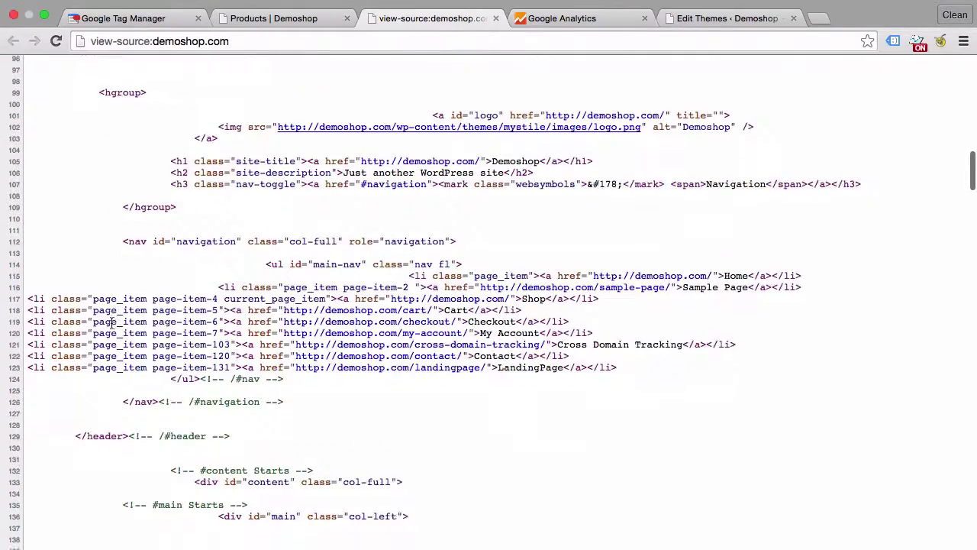
{"action": "scroll", "coordinate": [321, 472], "scroll_direction": "down", "scroll_amount": 3}
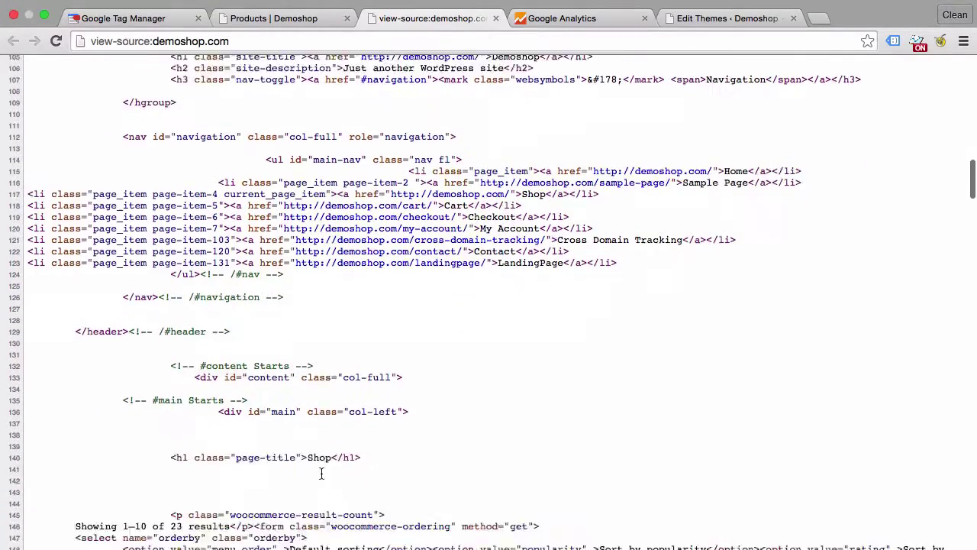
{"action": "scroll", "coordinate": [321, 475], "scroll_direction": "down", "scroll_amount": 1}
{"action": "scroll", "coordinate": [321, 475], "scroll_direction": "down", "scroll_amount": 3}
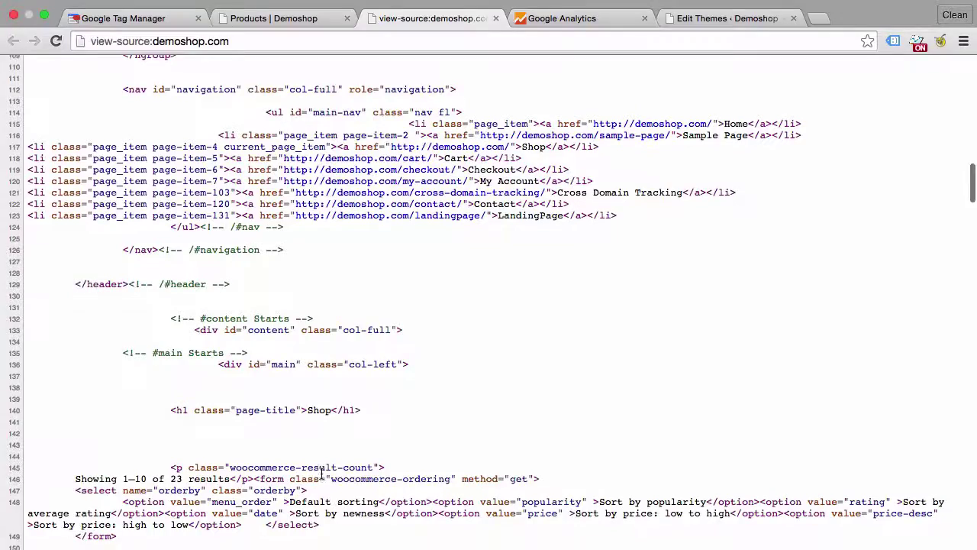
{"action": "scroll", "coordinate": [322, 475], "scroll_direction": "down", "scroll_amount": 6}
{"action": "scroll", "coordinate": [323, 475], "scroll_direction": "up", "scroll_amount": 10}
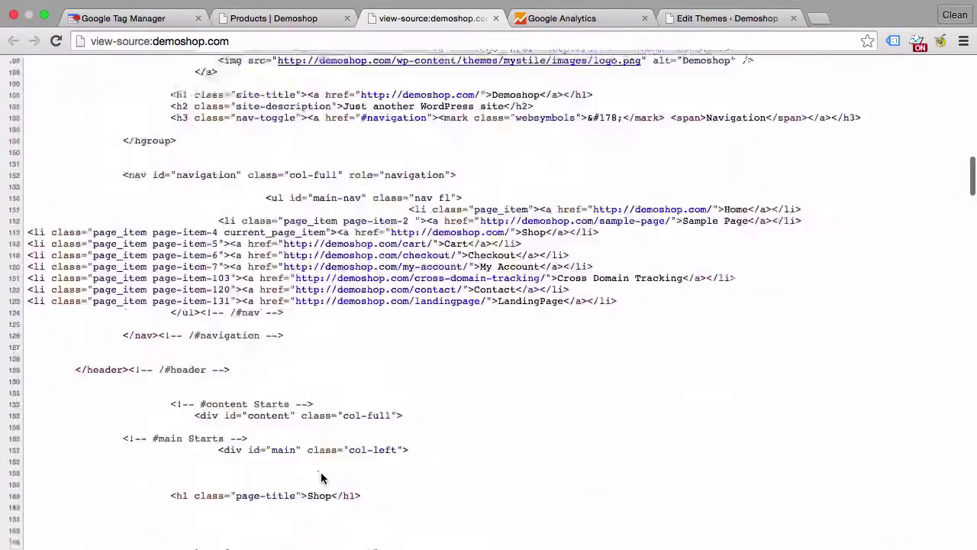
{"action": "scroll", "coordinate": [323, 475], "scroll_direction": "up", "scroll_amount": 7}
{"action": "scroll", "coordinate": [323, 478], "scroll_direction": "up", "scroll_amount": 5}
{"action": "scroll", "coordinate": [323, 478], "scroll_direction": "up", "scroll_amount": 3}
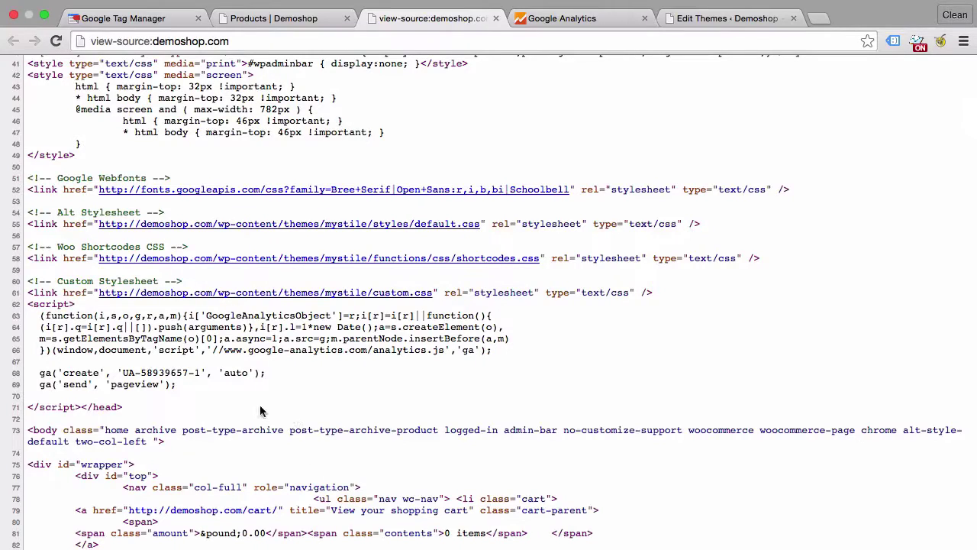
- Scroll the page source back to the ga('create', 'UA-58939657-1') block above </head>
{"action": "scroll", "coordinate": [259, 412], "scroll_direction": "down", "scroll_amount": 3}
{"action": "scroll", "coordinate": [259, 411], "scroll_direction": "down", "scroll_amount": 1}
{"action": "scroll", "coordinate": [260, 411], "scroll_direction": "down", "scroll_amount": 3}
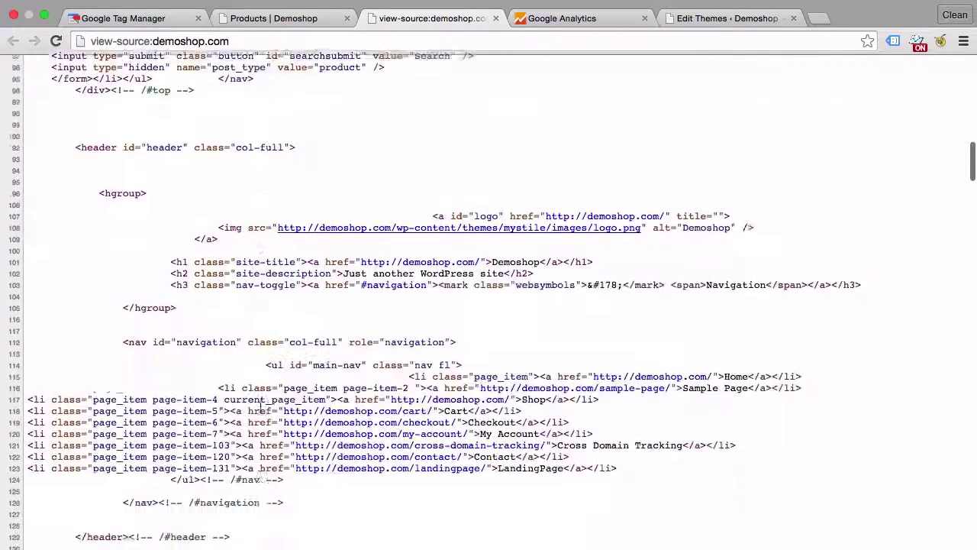
{"action": "scroll", "coordinate": [259, 412], "scroll_direction": "down", "scroll_amount": 3}
{"action": "scroll", "coordinate": [259, 411], "scroll_direction": "down", "scroll_amount": 2}
{"action": "scroll", "coordinate": [259, 411], "scroll_direction": "down", "scroll_amount": 4}
{"action": "scroll", "coordinate": [260, 411], "scroll_direction": "down", "scroll_amount": 3}
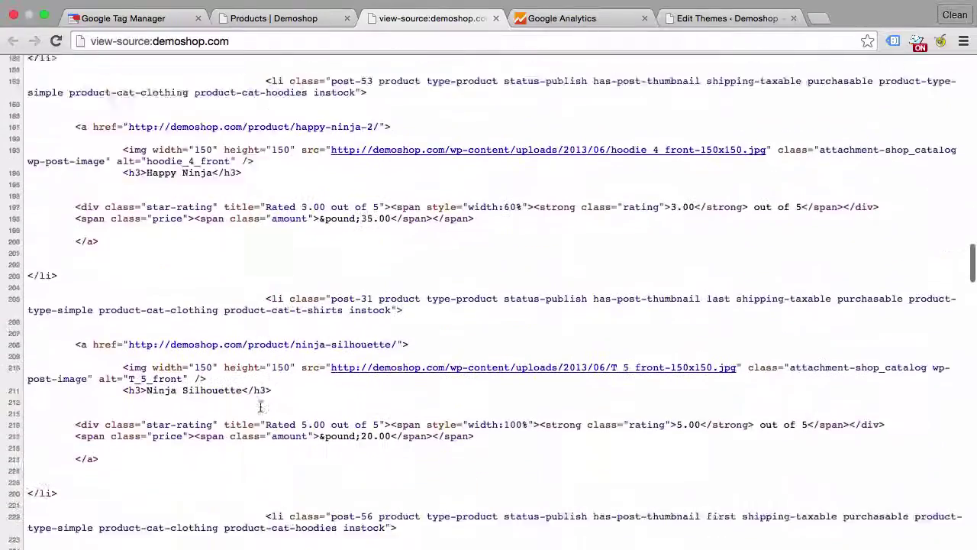
{"action": "scroll", "coordinate": [260, 412], "scroll_direction": "down", "scroll_amount": 4}
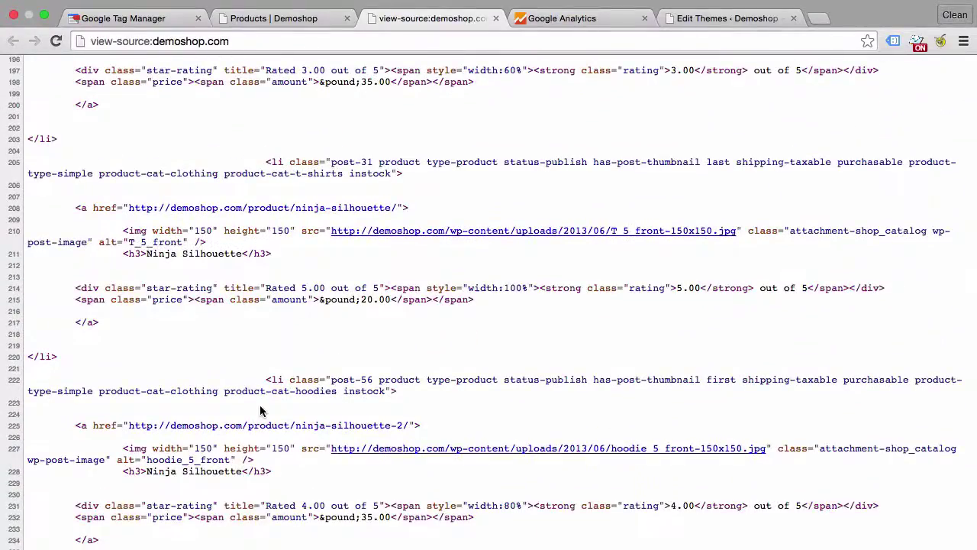
{"action": "scroll", "coordinate": [260, 410], "scroll_direction": "down", "scroll_amount": 1}
{"action": "scroll", "coordinate": [260, 410], "scroll_direction": "down", "scroll_amount": 4}
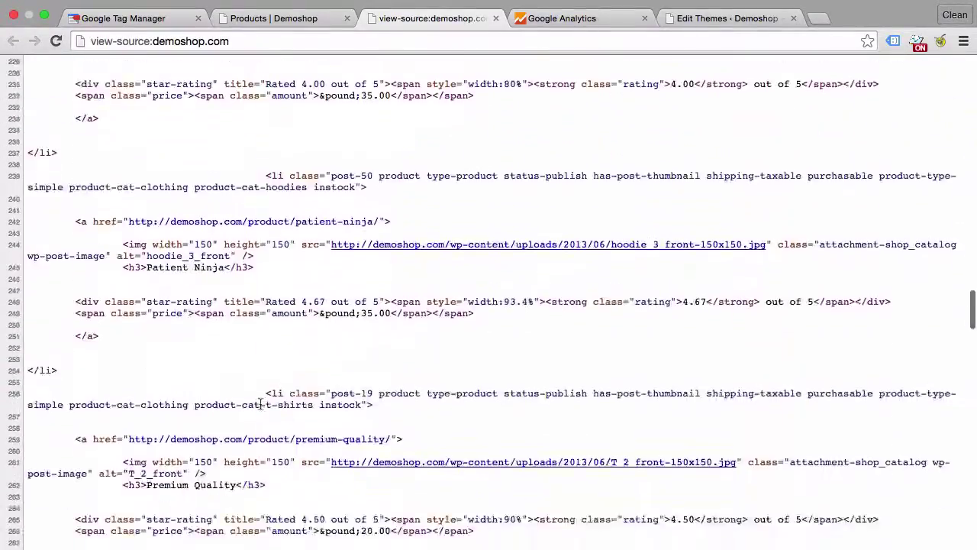
{"action": "scroll", "coordinate": [260, 410], "scroll_direction": "up", "scroll_amount": 6}
{"action": "scroll", "coordinate": [259, 410], "scroll_direction": "up", "scroll_amount": 2}
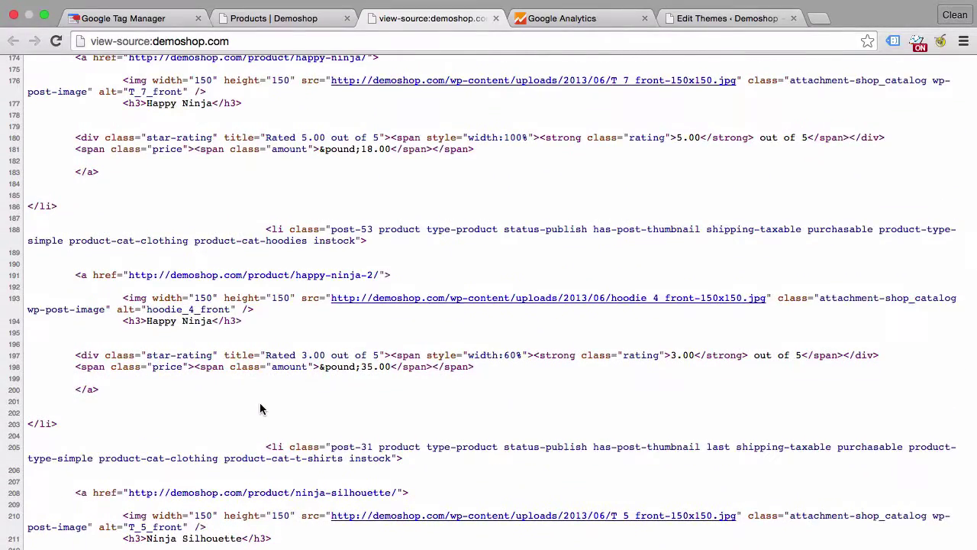
{"action": "scroll", "coordinate": [260, 409], "scroll_direction": "up", "scroll_amount": 5}
{"action": "scroll", "coordinate": [260, 405], "scroll_direction": "up", "scroll_amount": 5}
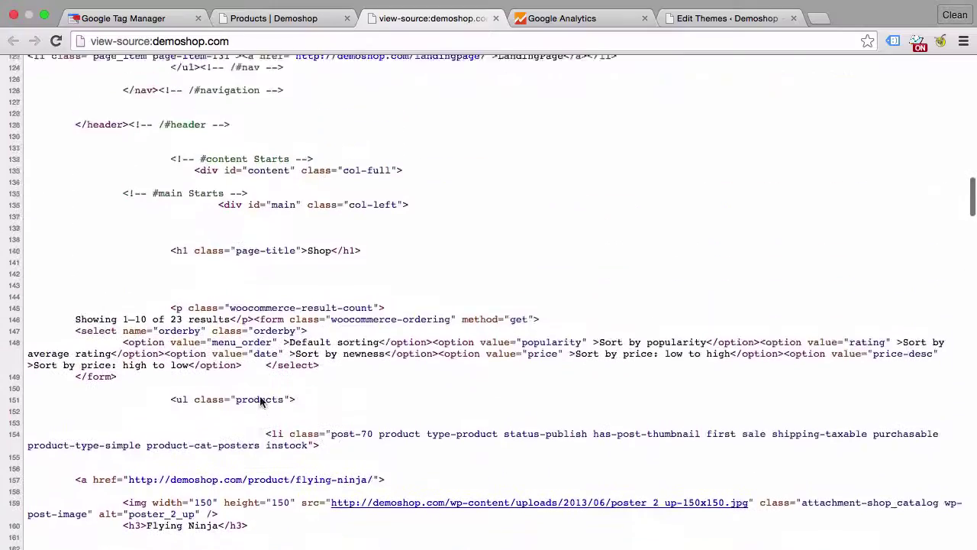
{"action": "scroll", "coordinate": [259, 401], "scroll_direction": "up", "scroll_amount": 5}
{"action": "scroll", "coordinate": [260, 397], "scroll_direction": "up", "scroll_amount": 2}
{"action": "scroll", "coordinate": [260, 396], "scroll_direction": "up", "scroll_amount": 5}
{"action": "scroll", "coordinate": [260, 396], "scroll_direction": "up", "scroll_amount": 1}
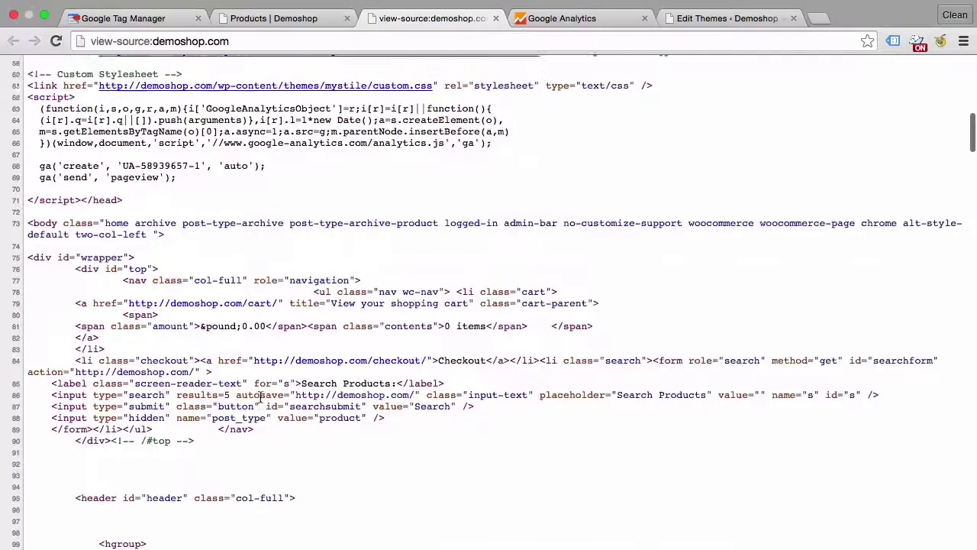
{"action": "scroll", "coordinate": [260, 396], "scroll_direction": "up", "scroll_amount": 2}
{"action": "scroll", "coordinate": [259, 397], "scroll_direction": "up", "scroll_amount": 2}
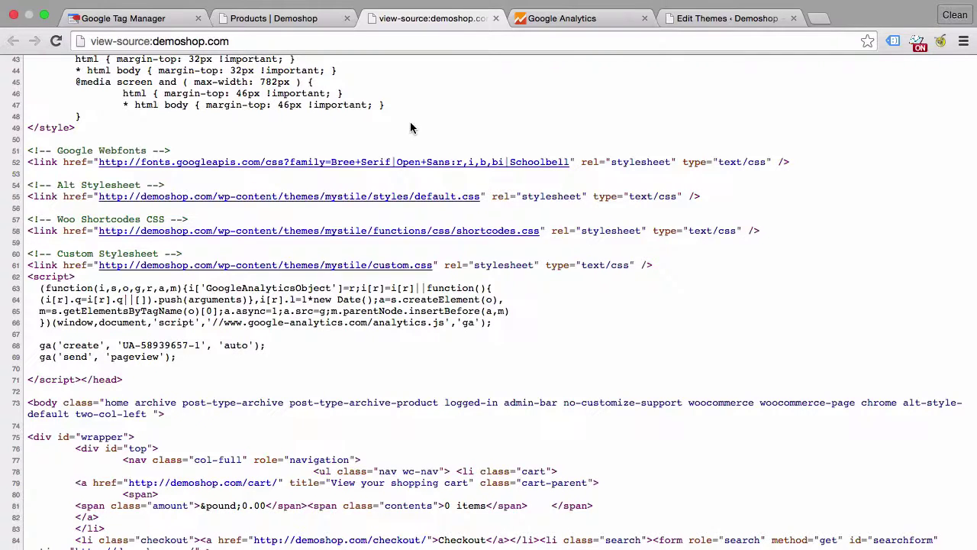
- Return to the WordPress admin and browse the Google Analytics by Yoast plugin page
{"action": "left_click", "coordinate": [771, 26]}
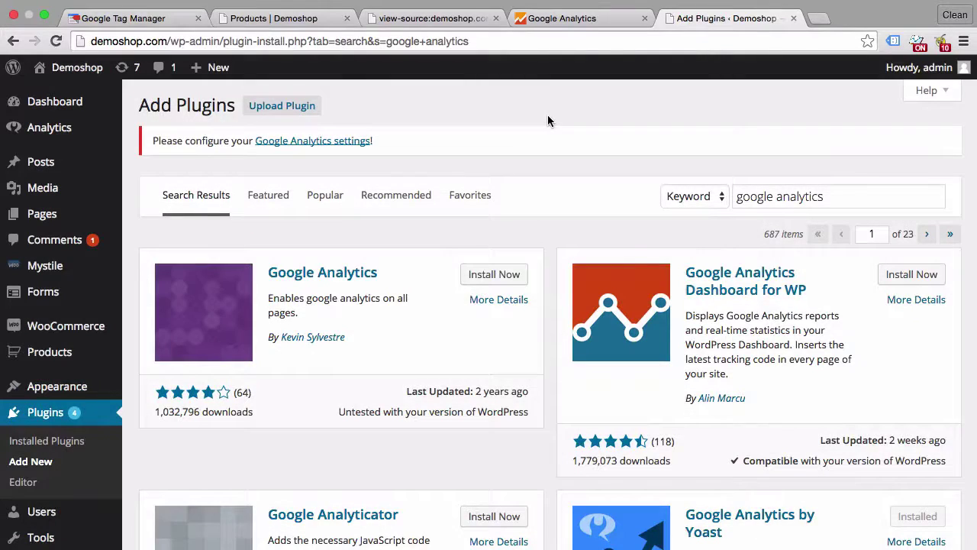
{"action": "scroll", "coordinate": [548, 122], "scroll_direction": "down", "scroll_amount": 3}
{"action": "scroll", "coordinate": [547, 122], "scroll_direction": "down", "scroll_amount": 2}
{"action": "scroll", "coordinate": [547, 122], "scroll_direction": "down", "scroll_amount": 4}
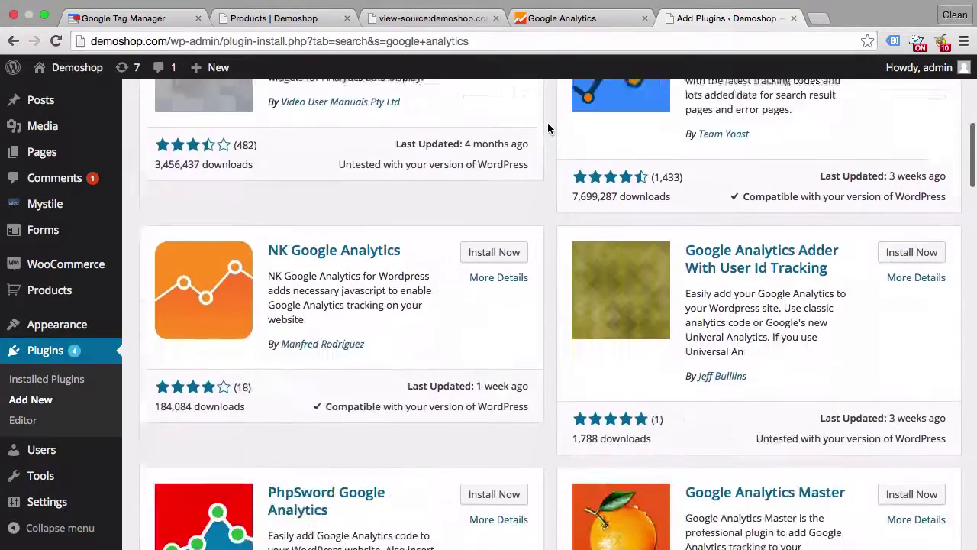
{"action": "scroll", "coordinate": [547, 128], "scroll_direction": "down", "scroll_amount": 3}
{"action": "scroll", "coordinate": [547, 128], "scroll_direction": "up", "scroll_amount": 2}
{"action": "scroll", "coordinate": [547, 128], "scroll_direction": "up", "scroll_amount": 2}
{"action": "scroll", "coordinate": [547, 128], "scroll_direction": "up", "scroll_amount": 5}
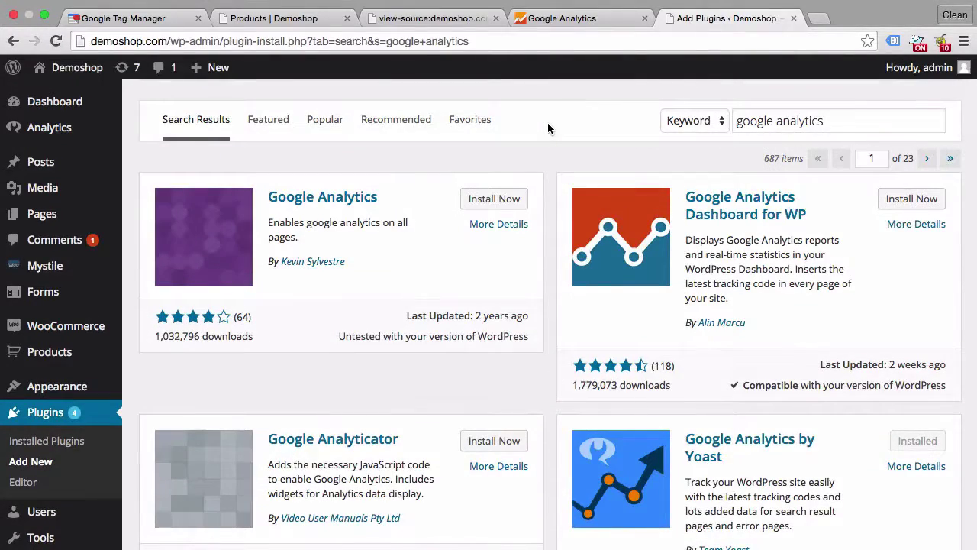
{"action": "scroll", "coordinate": [548, 129], "scroll_direction": "down", "scroll_amount": 2}
{"action": "scroll", "coordinate": [547, 129], "scroll_direction": "up", "scroll_amount": 3}
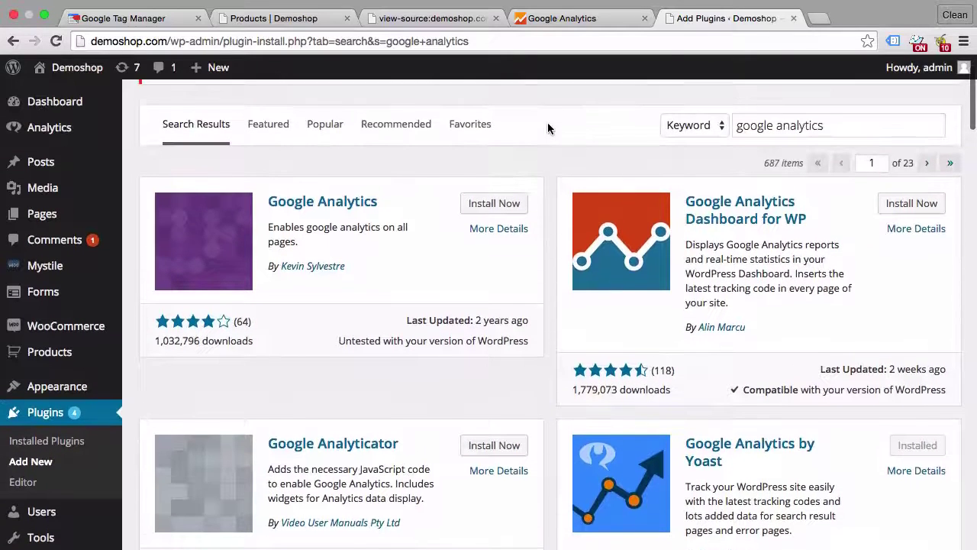
- Tick 'Manually enter your UA code' in Yoast's Analytics settings
{"action": "left_click", "coordinate": [65, 131]}
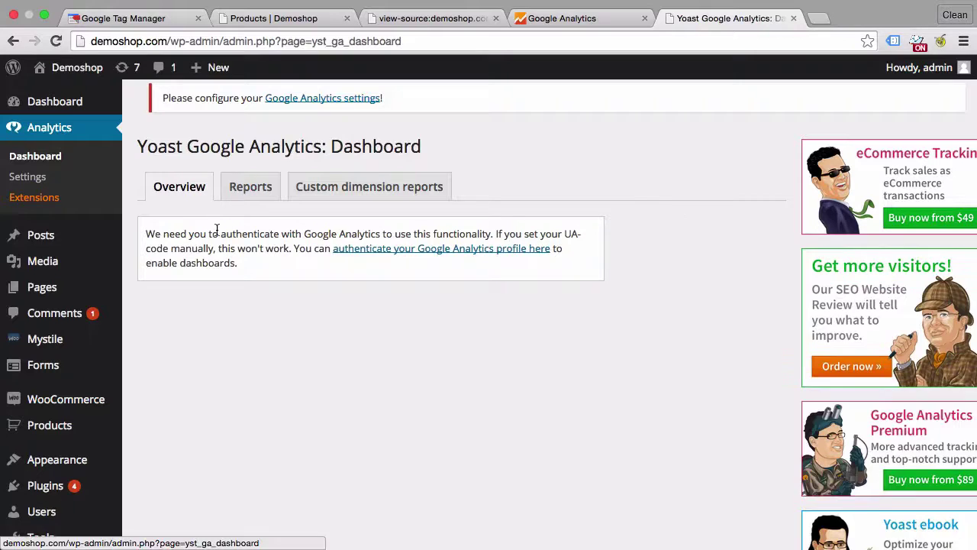
{"action": "left_click", "coordinate": [55, 179]}
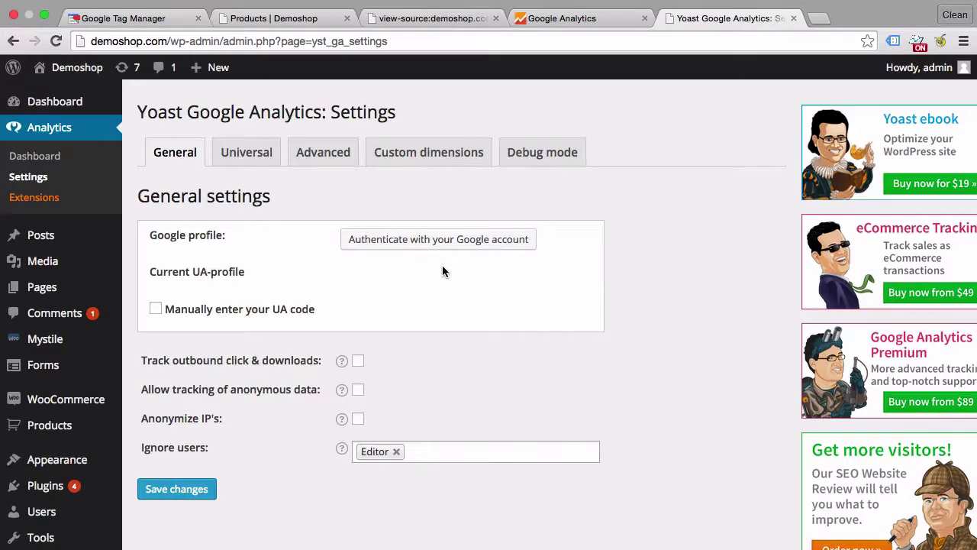
{"action": "left_click", "coordinate": [152, 310]}
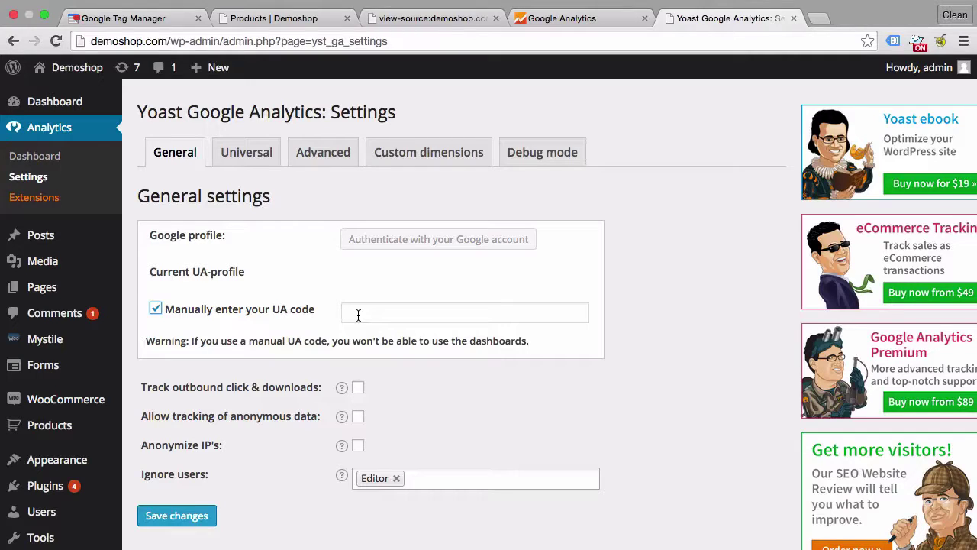
{"action": "left_click", "coordinate": [568, 25]}
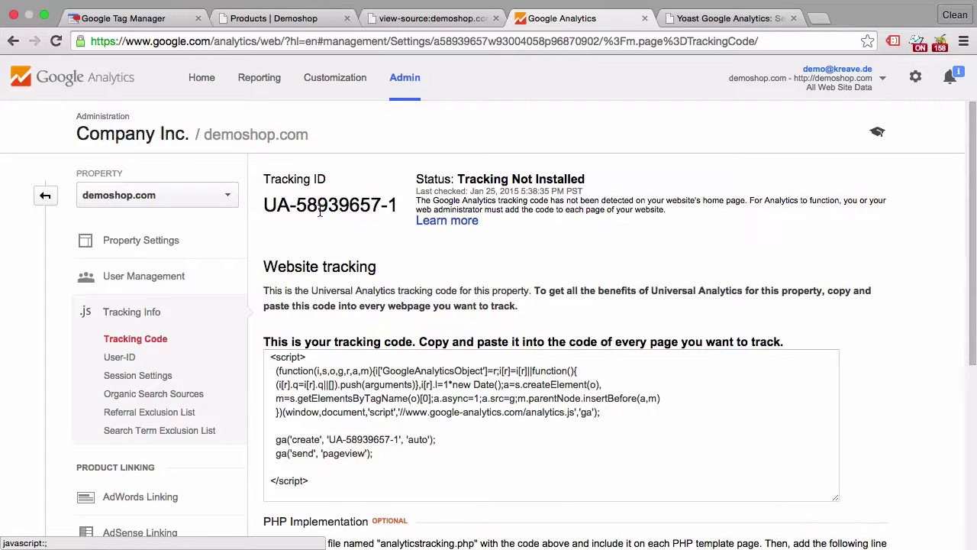
- Select the tracking ID UA-58939657-1 in Google Analytics, then go back to Yoast's settings
{"action": "mouse_move", "coordinate": [264, 204]}
{"action": "left_mouse_down"}
{"action": "mouse_move", "coordinate": [409, 205]}
{"action": "mouse_move", "coordinate": [395, 204]}
{"action": "left_mouse_up"}
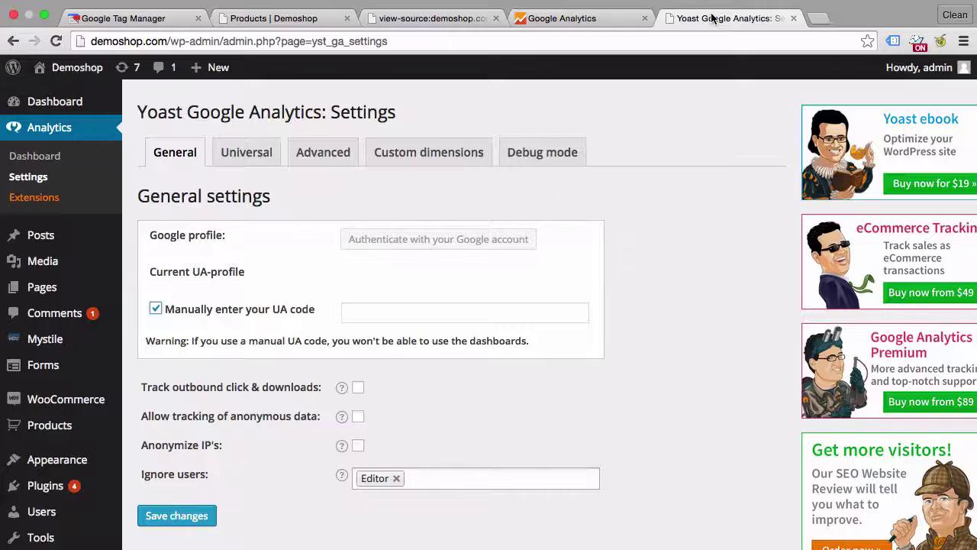
{"action": "left_click", "coordinate": [675, 18]}
- Enter UA-58939657-1 as the manual UA code and review the Universal, Advanced and General tabs
{"action": "left_click", "coordinate": [391, 316]}
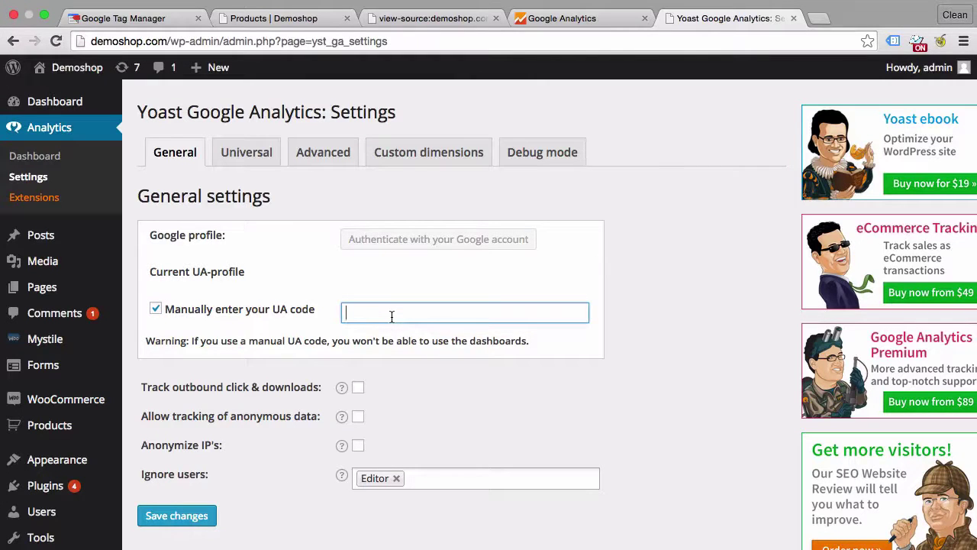
{"action": "type", "text": "UA-58939657-1"}
{"action": "left_click", "coordinate": [256, 153]}
{"action": "left_click", "coordinate": [317, 155]}
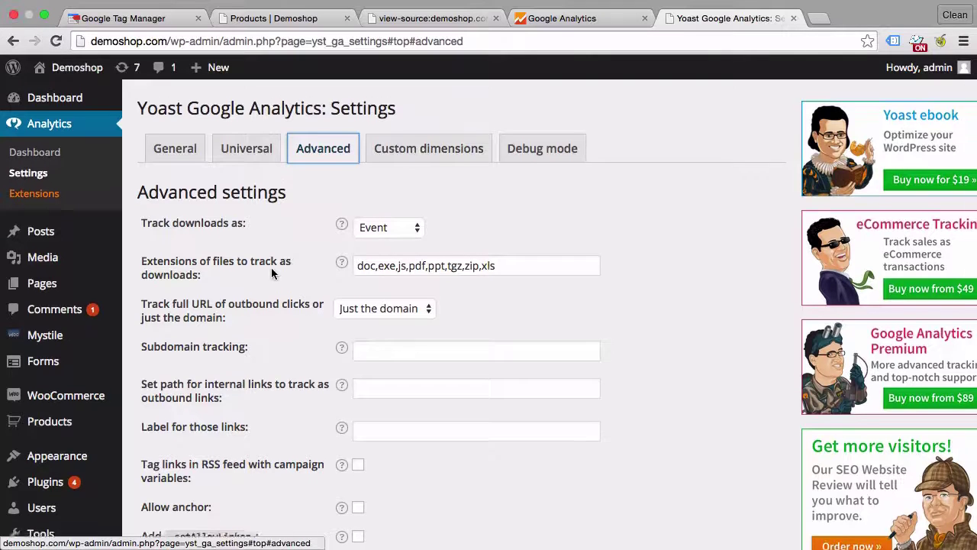
{"action": "scroll", "coordinate": [367, 305], "scroll_direction": "down", "scroll_amount": 4}
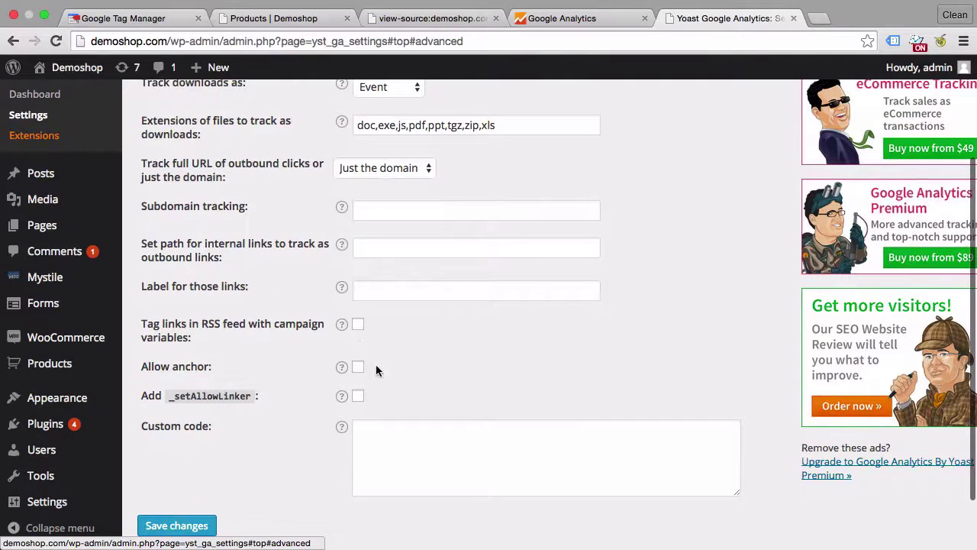
{"action": "scroll", "coordinate": [398, 384], "scroll_direction": "up", "scroll_amount": 4}
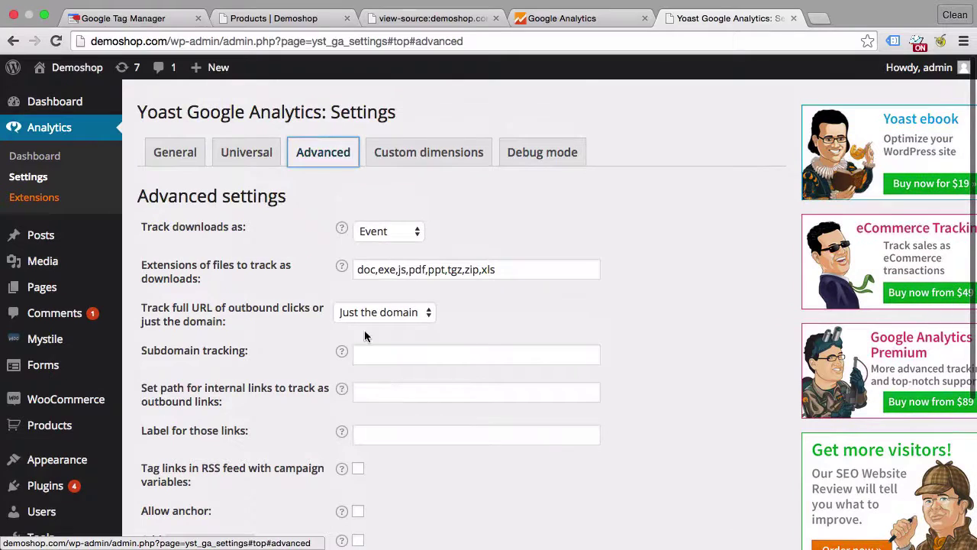
{"action": "left_click", "coordinate": [270, 167]}
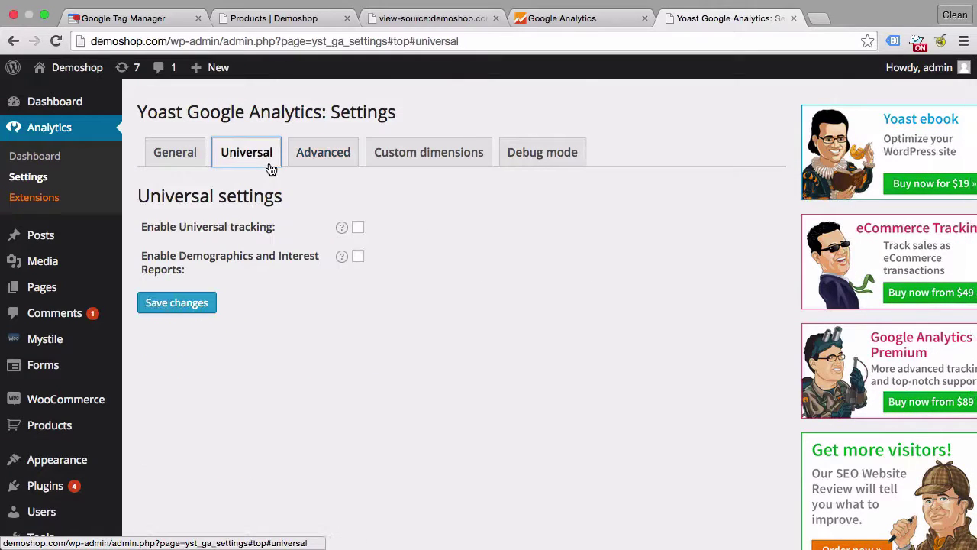
{"action": "left_click", "coordinate": [187, 165]}
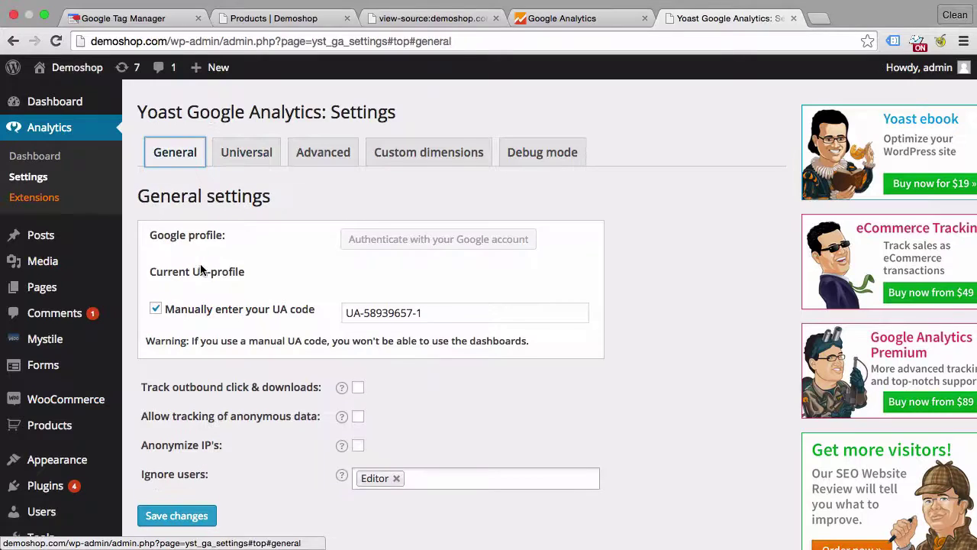
{"action": "scroll", "coordinate": [206, 269], "scroll_direction": "down", "scroll_amount": 2}
{"action": "scroll", "coordinate": [205, 268], "scroll_direction": "up", "scroll_amount": 2}
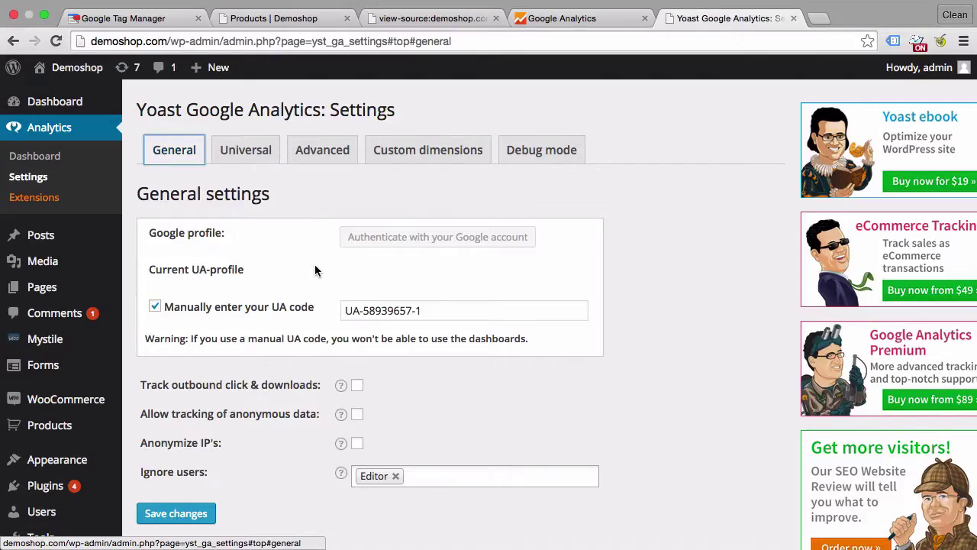
{"action": "scroll", "coordinate": [555, 243], "scroll_direction": "down", "scroll_amount": 2}
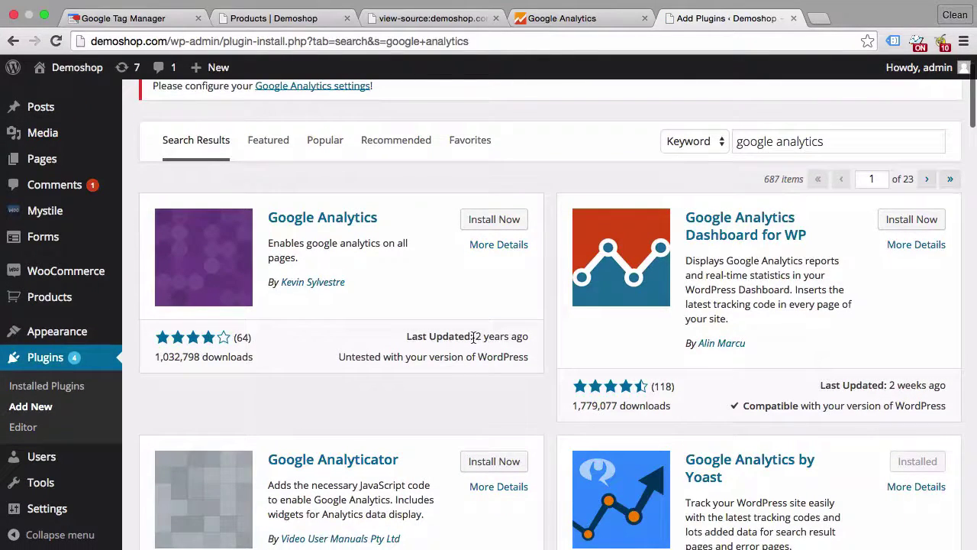
- Scroll through the google analytics plugin search results
{"action": "left_click_drag", "start_coordinate": [473, 336], "coordinate": [534, 339]}
{"action": "scroll", "coordinate": [534, 339], "scroll_direction": "down", "scroll_amount": 1}
{"action": "scroll", "coordinate": [534, 338], "scroll_direction": "down", "scroll_amount": 5}
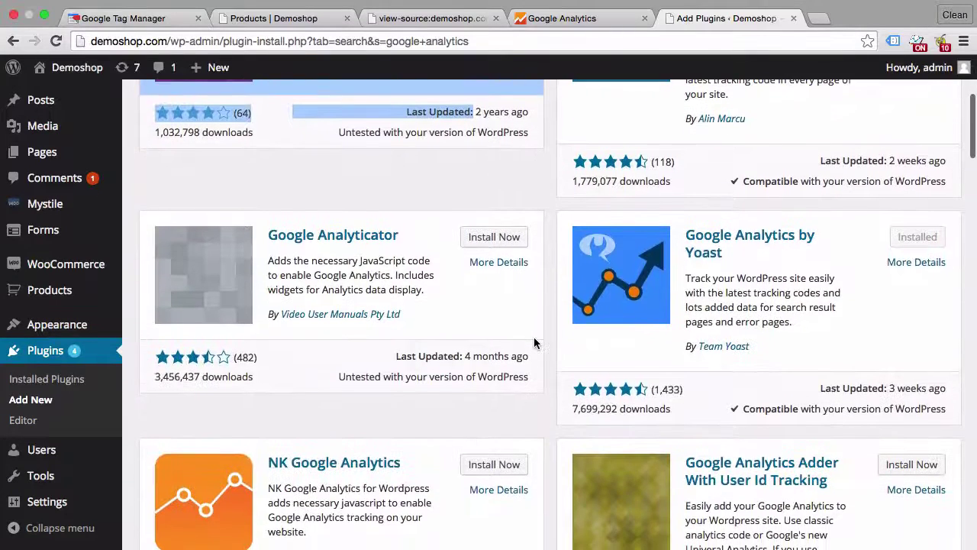
{"action": "scroll", "coordinate": [534, 343], "scroll_direction": "down", "scroll_amount": 2}
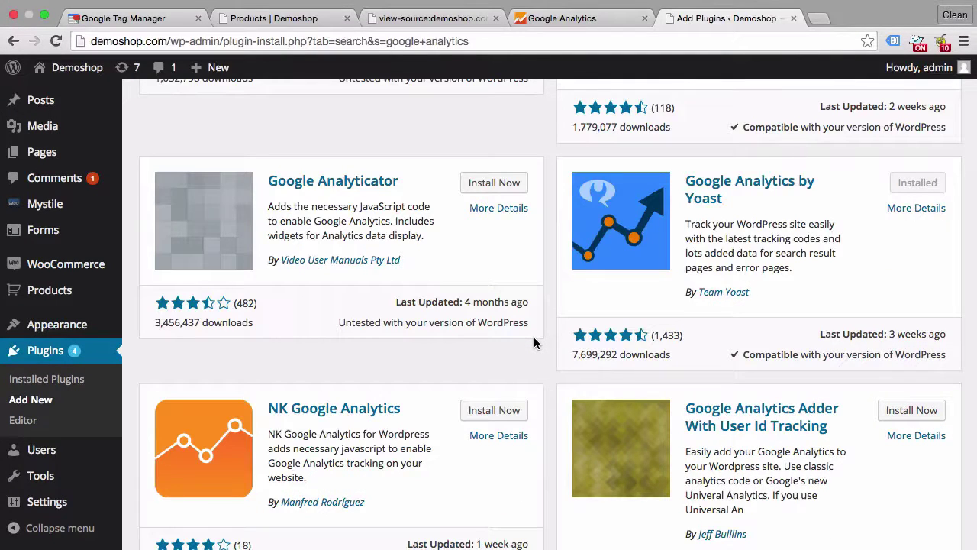
- Select the full UA-58939657-1 tracking code snippet in Google Analytics, then return to WordPress
{"action": "left_click", "coordinate": [571, 23]}
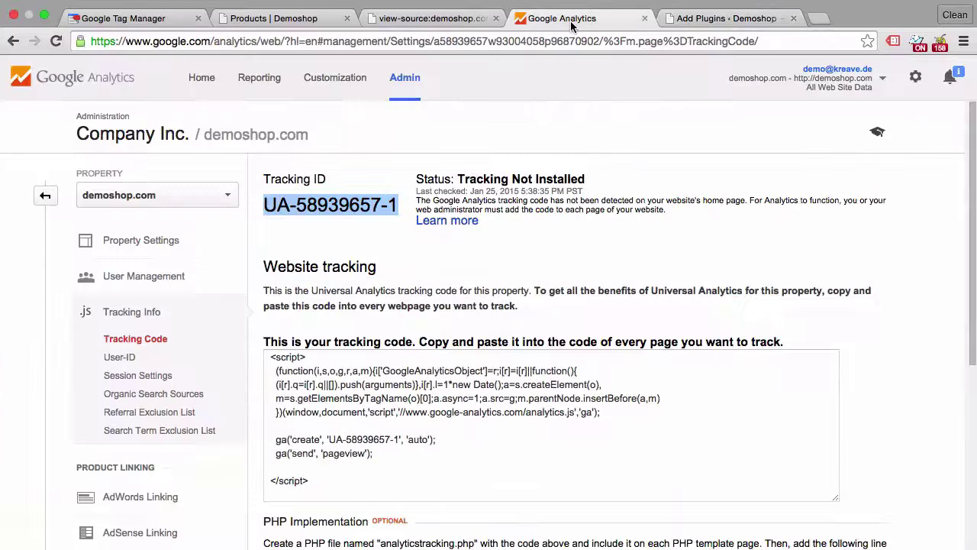
{"action": "left_click", "coordinate": [338, 478]}
{"action": "left_click_drag", "start_coordinate": [338, 478], "coordinate": [279, 341]}
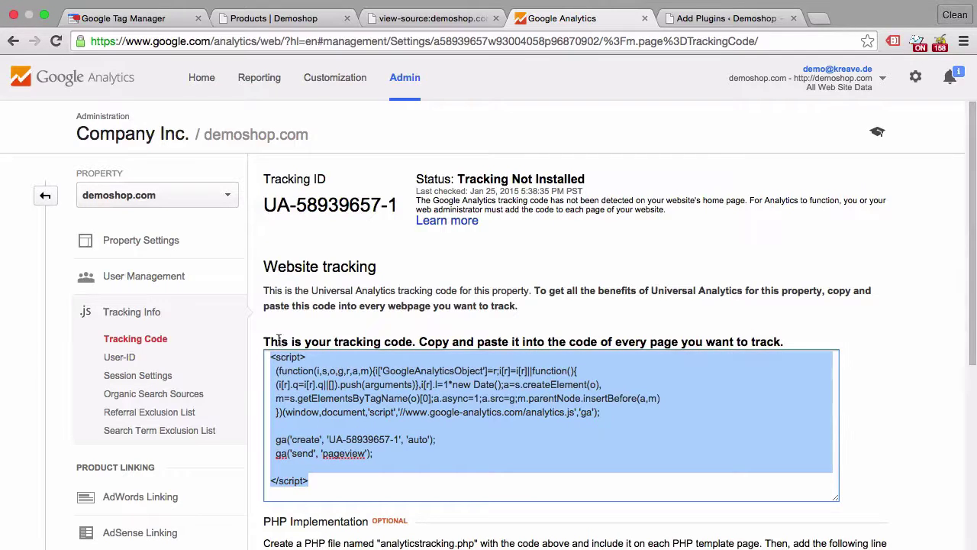
{"action": "key", "text": "ctrl+Tab"}
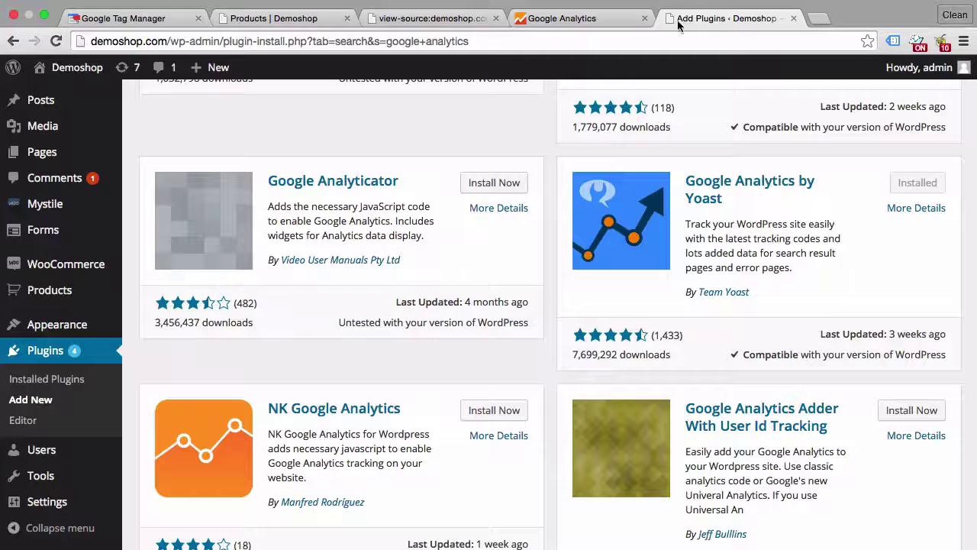
{"action": "scroll", "coordinate": [433, 284], "scroll_direction": "down", "scroll_amount": 2}
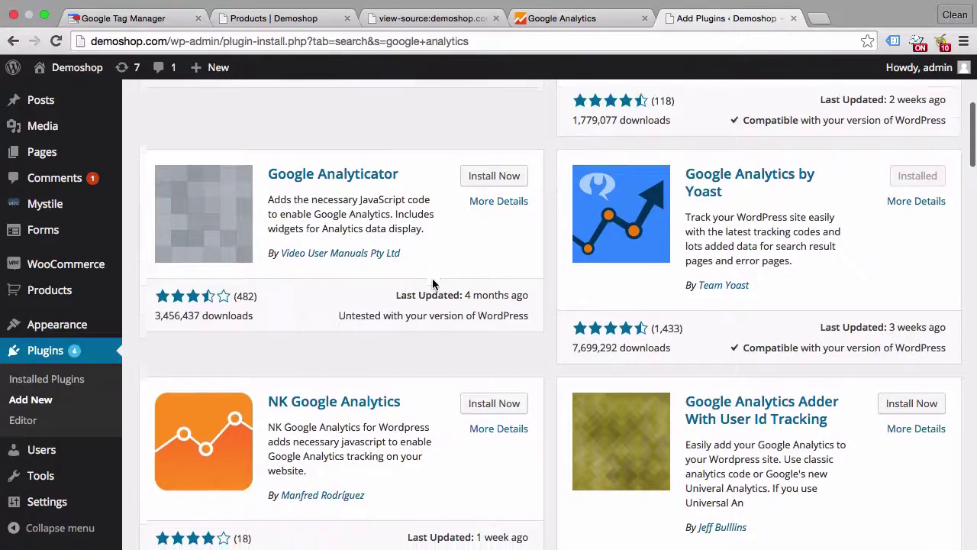
{"action": "scroll", "coordinate": [433, 284], "scroll_direction": "up", "scroll_amount": 3}
{"action": "scroll", "coordinate": [432, 284], "scroll_direction": "up", "scroll_amount": 1}
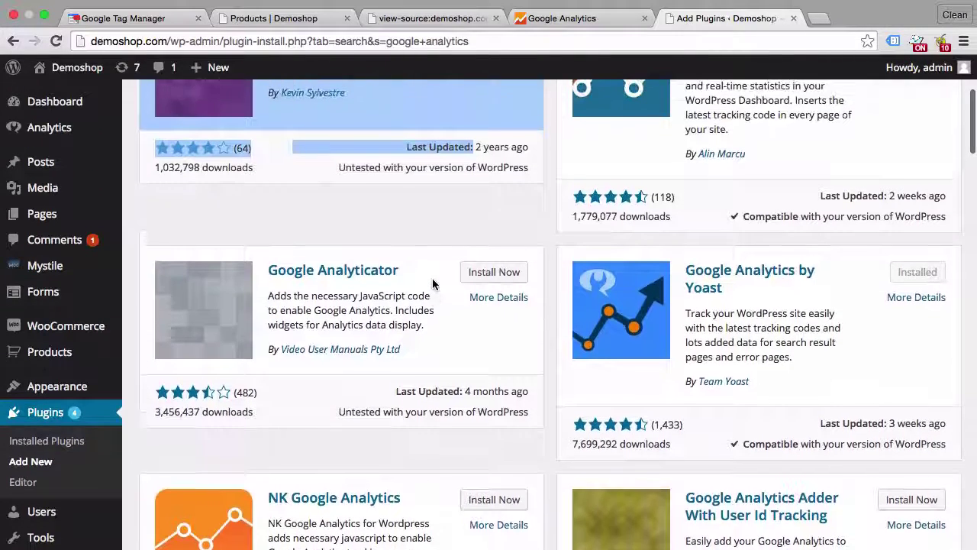
{"action": "scroll", "coordinate": [432, 284], "scroll_direction": "up", "scroll_amount": 1}
{"action": "scroll", "coordinate": [432, 283], "scroll_direction": "up", "scroll_amount": 3}
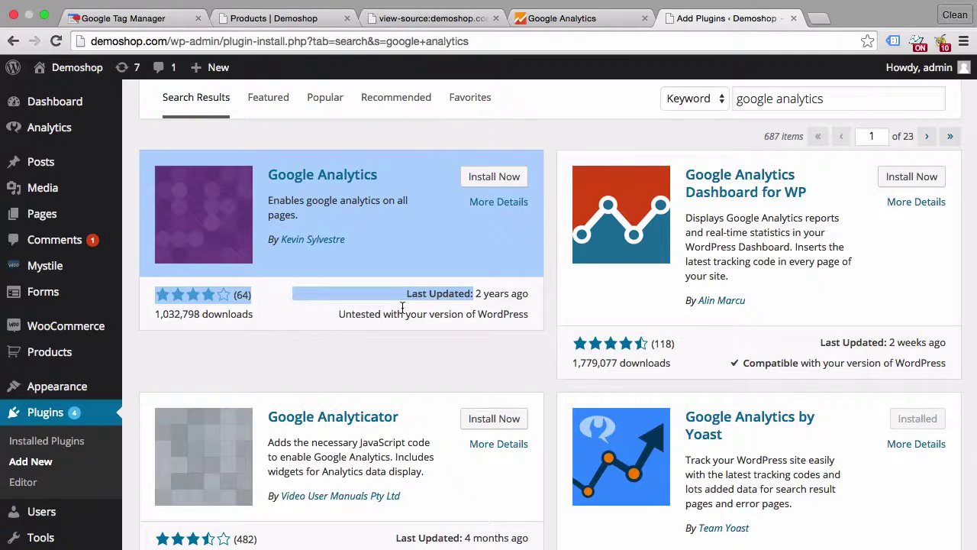
{"action": "left_click", "coordinate": [403, 307]}
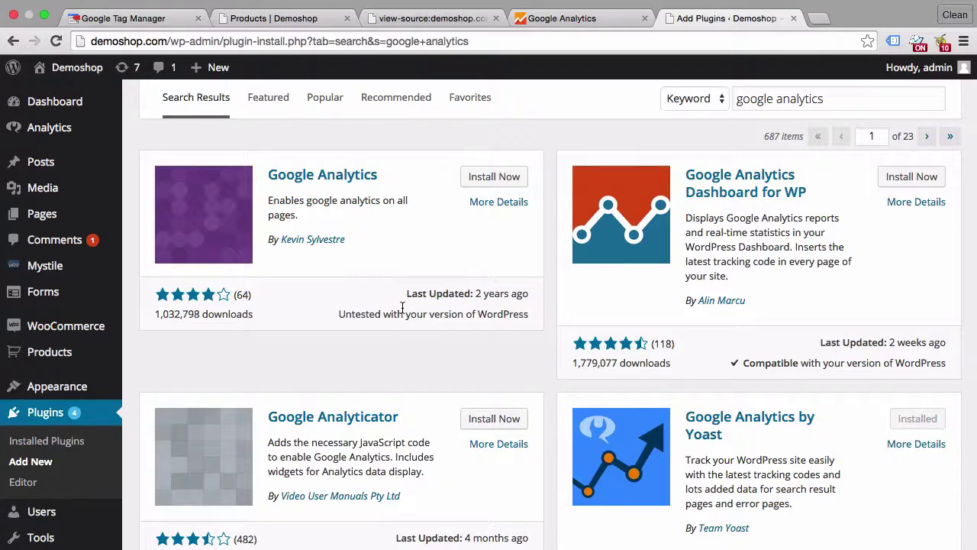